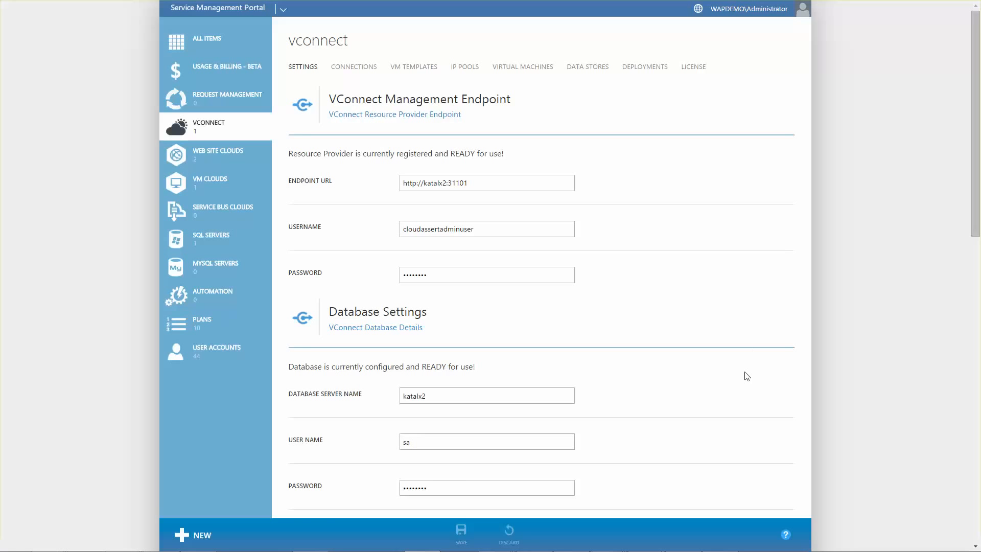
- Review the vconnect settings for the management endpoint, database, vSphere PowerShell execution and backup server
{"action": "scroll", "coordinate": [747, 376], "scroll_direction": "down", "scroll_amount": 3}
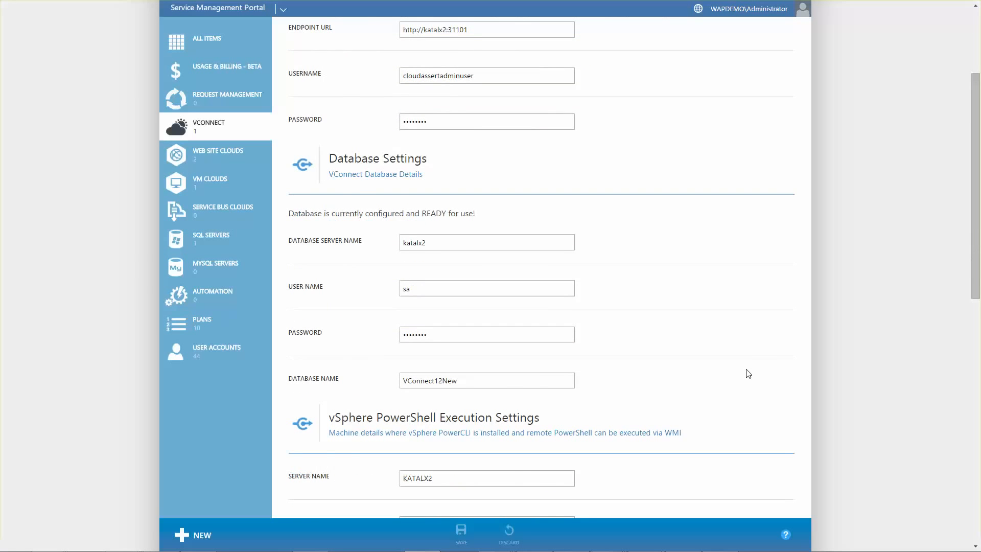
{"action": "scroll", "coordinate": [748, 373], "scroll_direction": "down", "scroll_amount": 5}
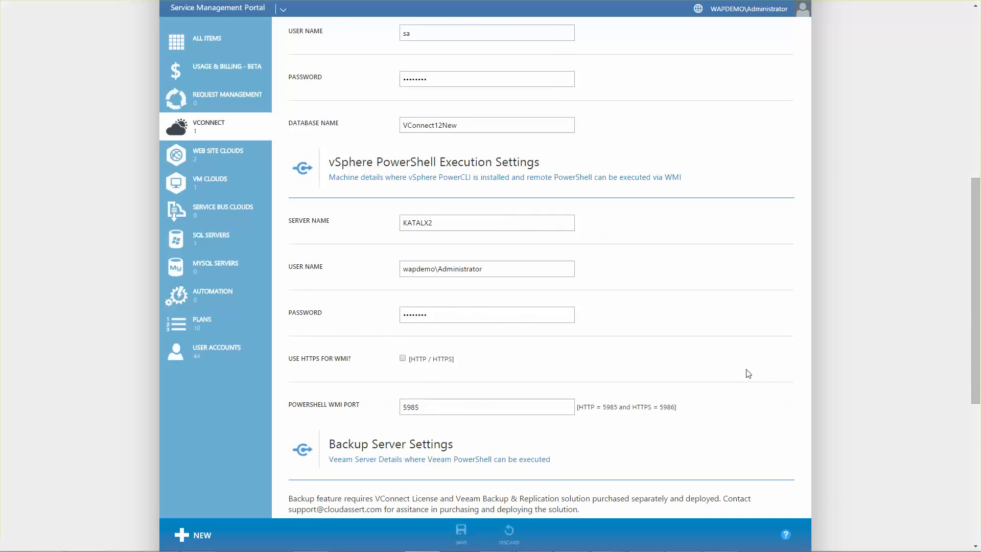
{"action": "scroll", "coordinate": [749, 373], "scroll_direction": "down", "scroll_amount": 6}
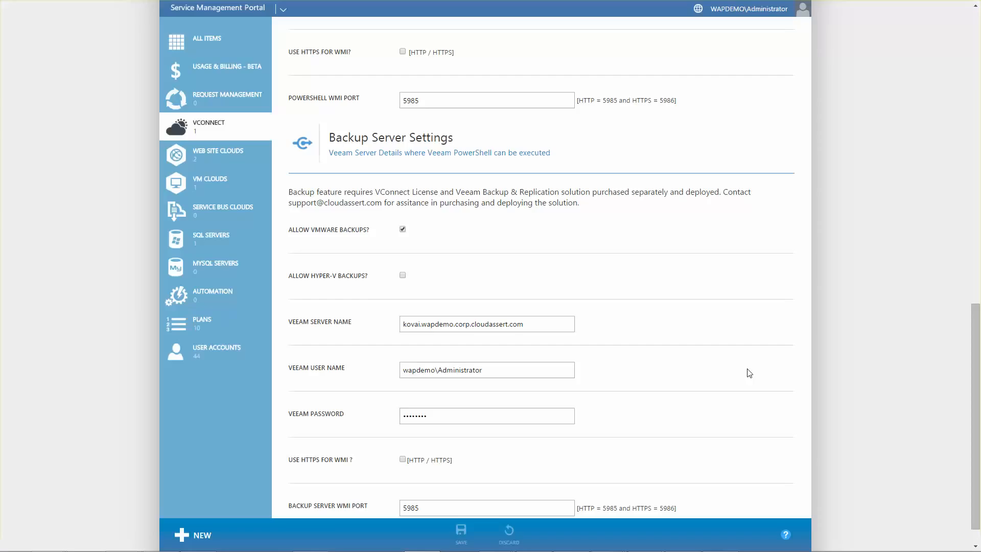
{"action": "scroll", "coordinate": [750, 372], "scroll_direction": "up", "scroll_amount": 5}
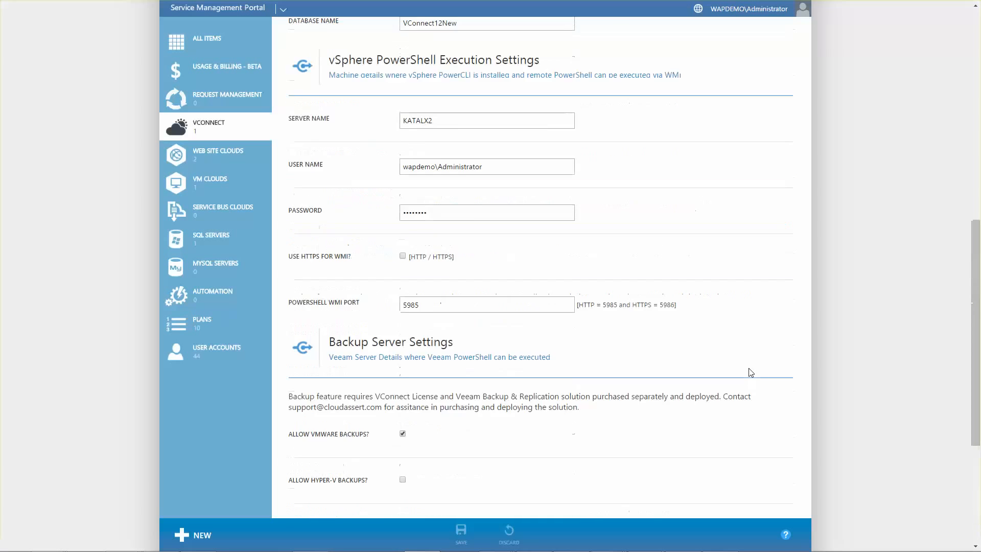
{"action": "scroll", "coordinate": [750, 372], "scroll_direction": "up", "scroll_amount": 9}
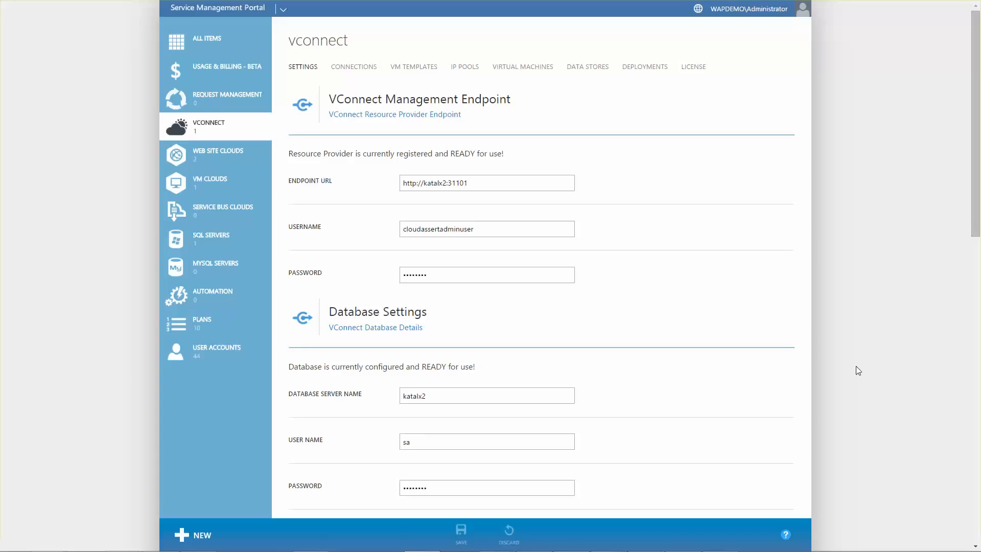
- Open the VCenter1 connection for editing, enter the host account password and proceed to the datacenter and cluster details
{"action": "left_click", "coordinate": [361, 68]}
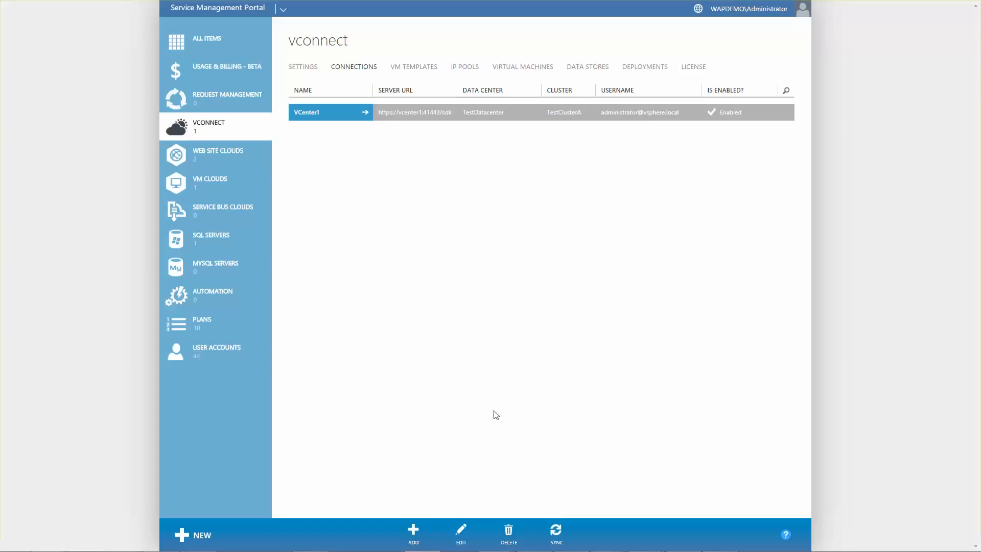
{"action": "left_click", "coordinate": [462, 532]}
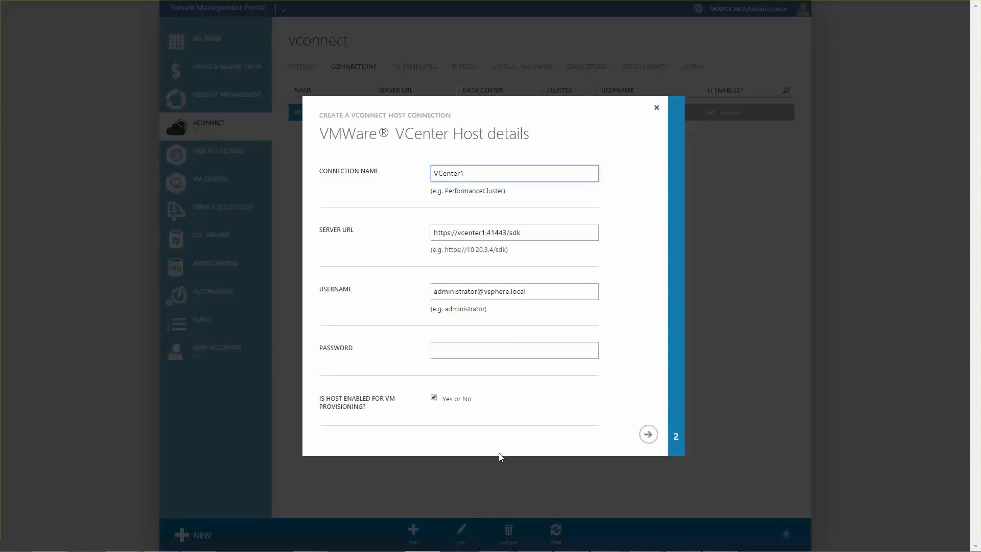
{"action": "left_click", "coordinate": [516, 351]}
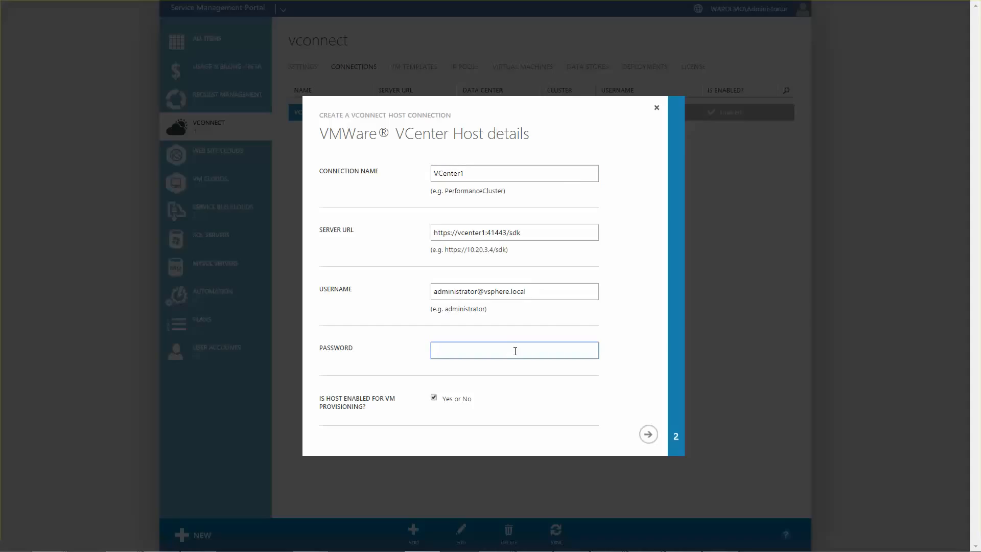
{"action": "type", "text": "••••••••••"}
{"action": "left_click", "coordinate": [648, 434]}
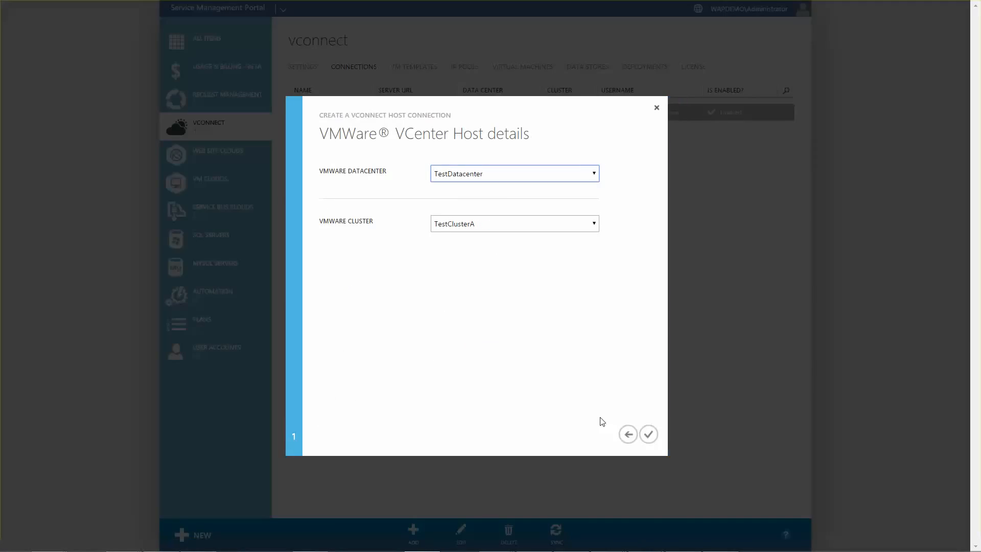
- Check the available VMware datacenters for the connection, then close the host details without saving
{"action": "left_click", "coordinate": [577, 174]}
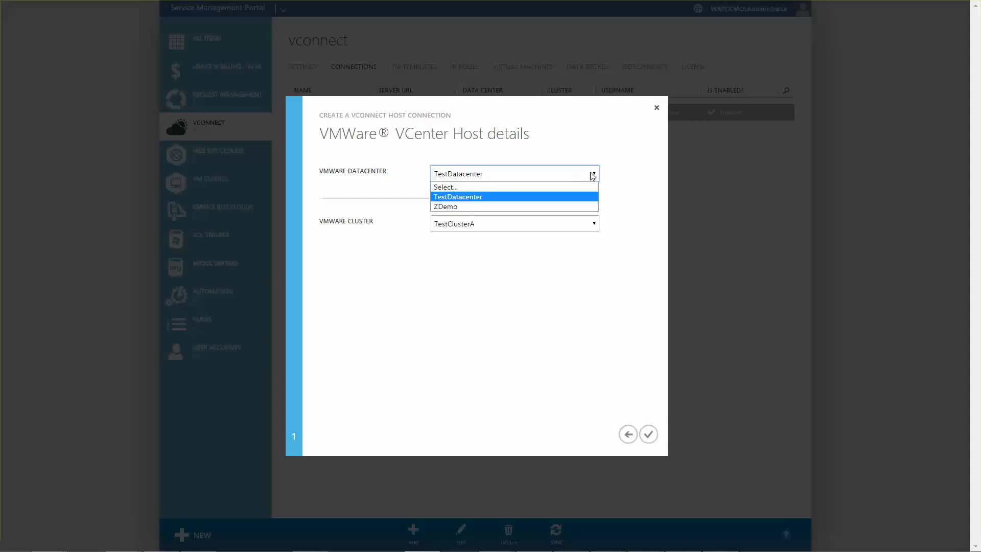
{"action": "left_click", "coordinate": [554, 236]}
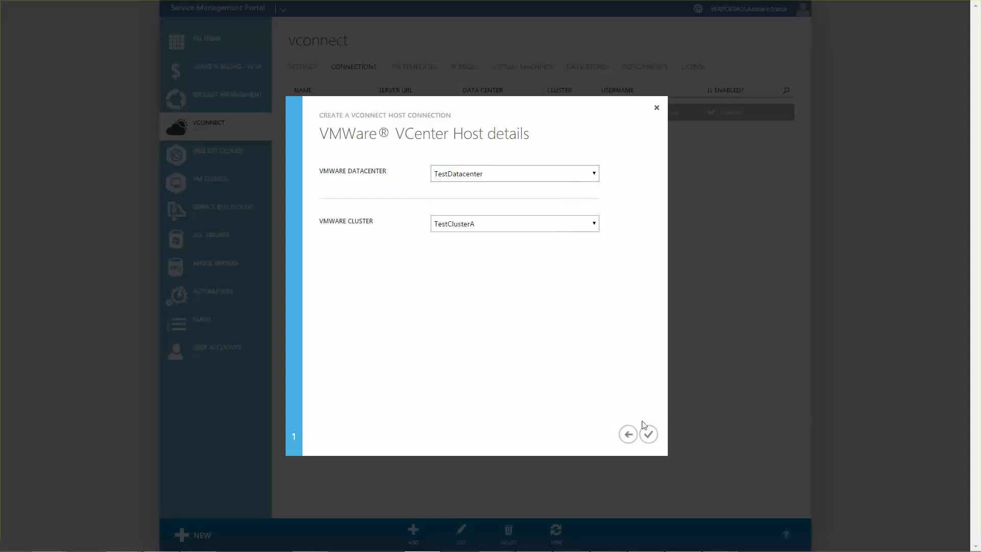
{"action": "left_click", "coordinate": [657, 109]}
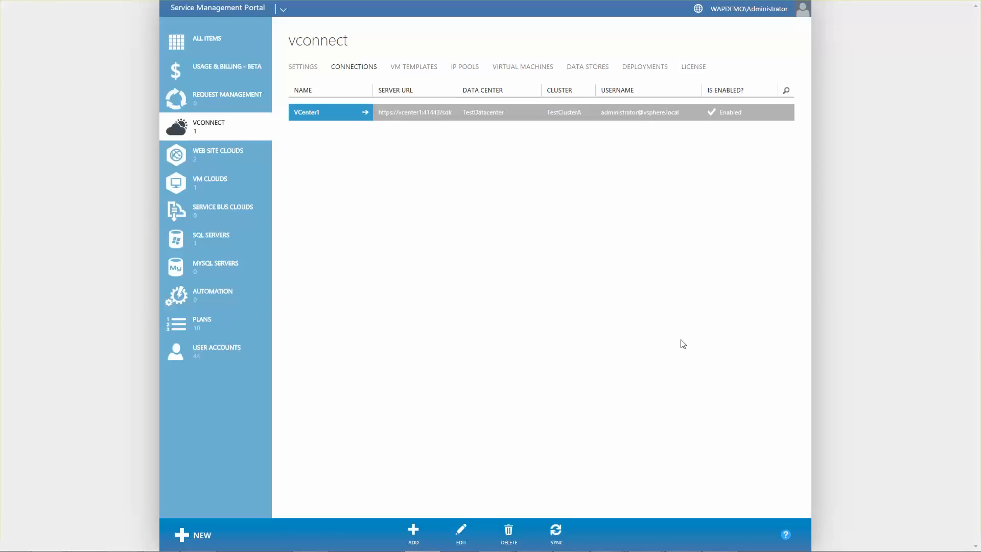
- View the detail page of Windows2012R2Template among the VM templates and return to the template list
{"action": "left_click", "coordinate": [428, 68]}
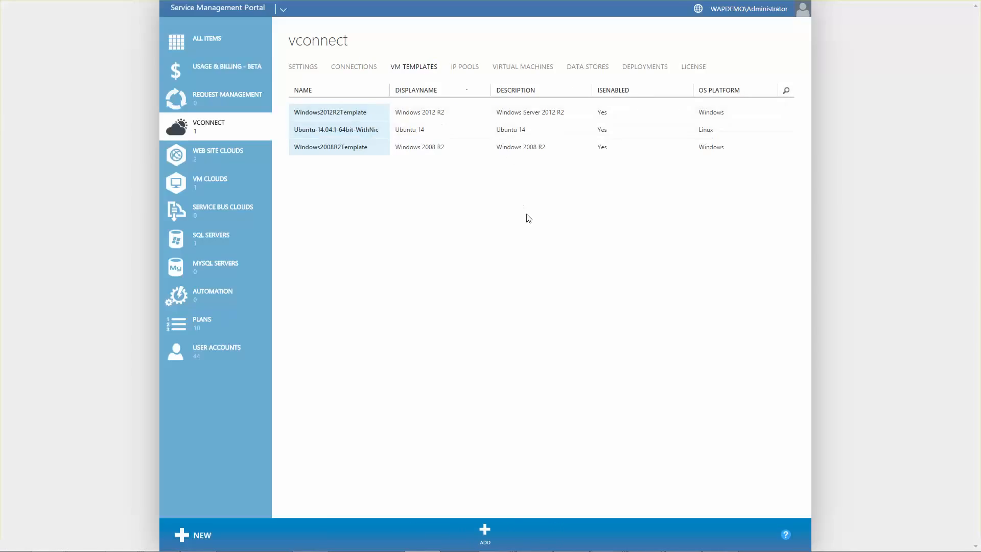
{"action": "left_click", "coordinate": [386, 114]}
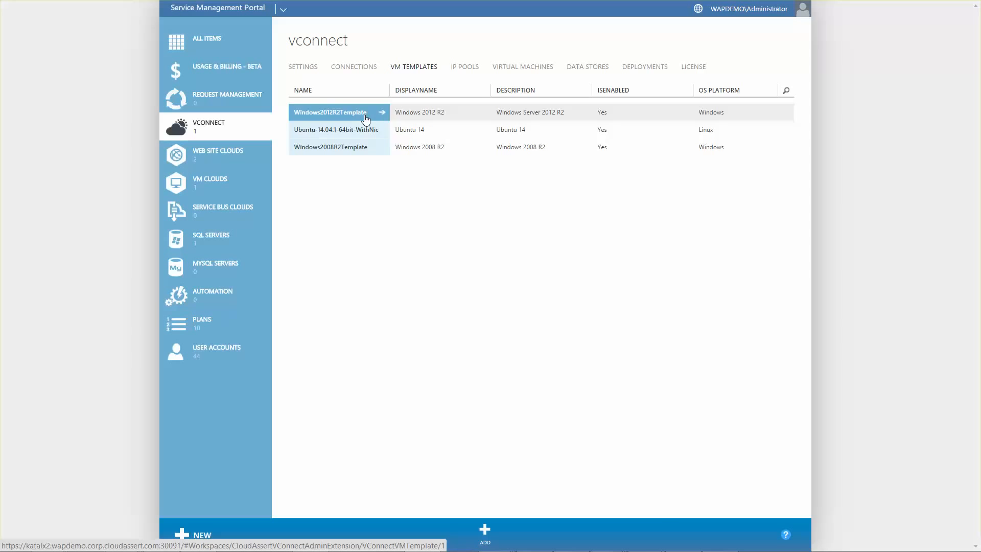
{"action": "left_click", "coordinate": [365, 119]}
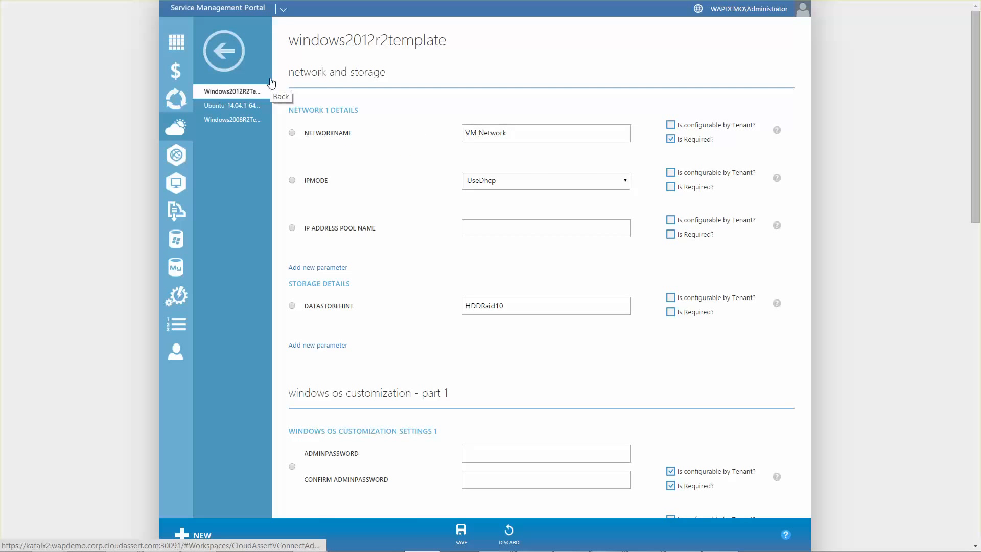
{"action": "left_click", "coordinate": [237, 63]}
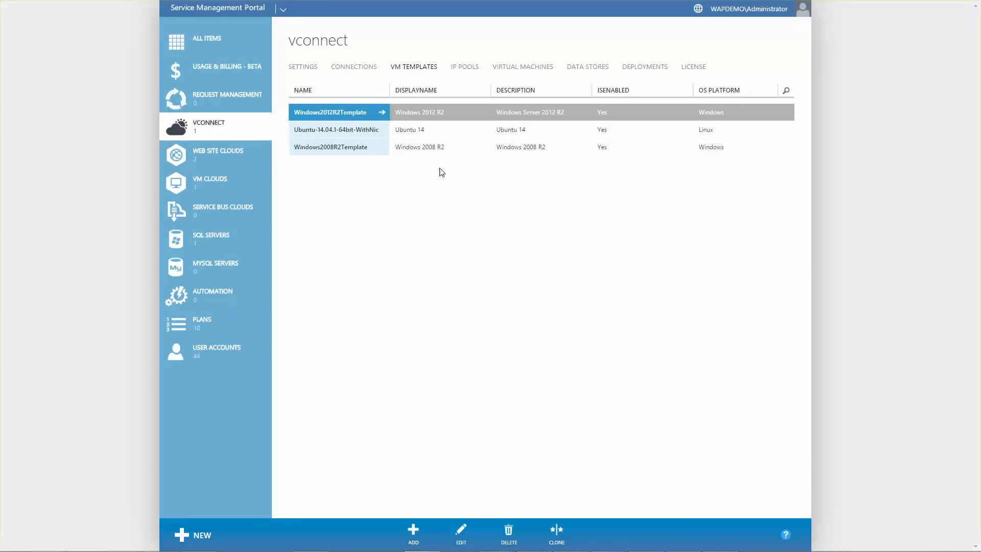
- Open Windows2012R2Template for editing, examine its connection and vSphere VM template choices, and proceed to the network and storage settings
{"action": "left_click", "coordinate": [461, 534]}
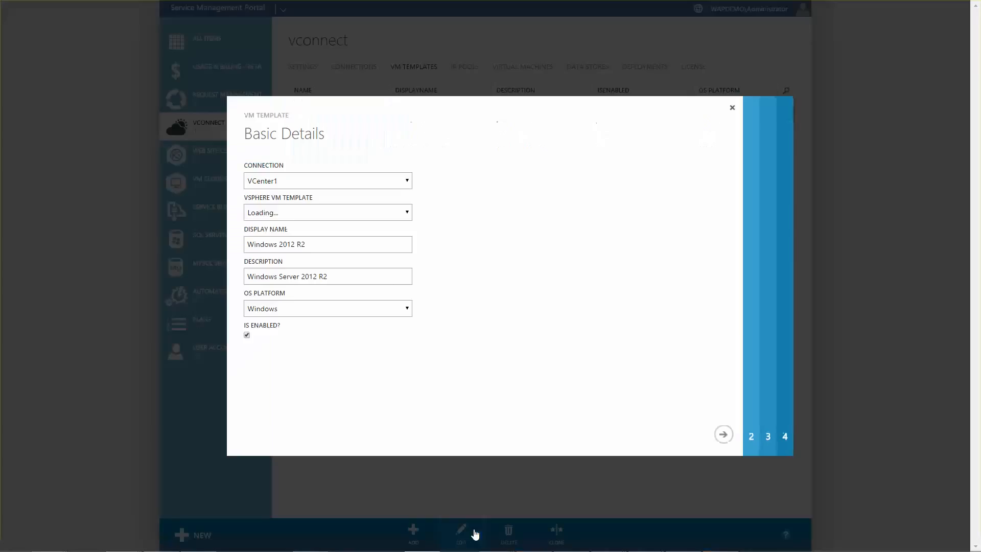
{"action": "left_click", "coordinate": [379, 186]}
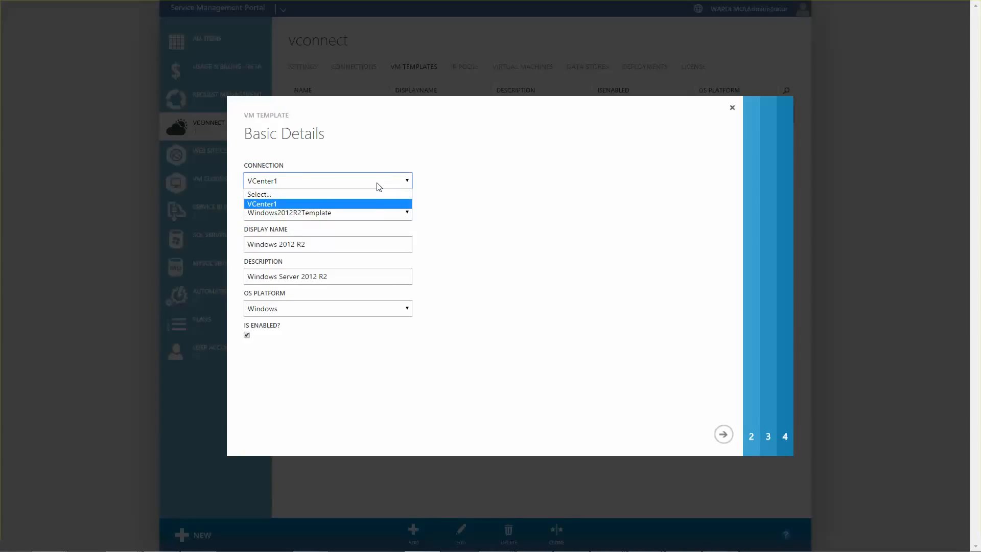
{"action": "left_click", "coordinate": [379, 204]}
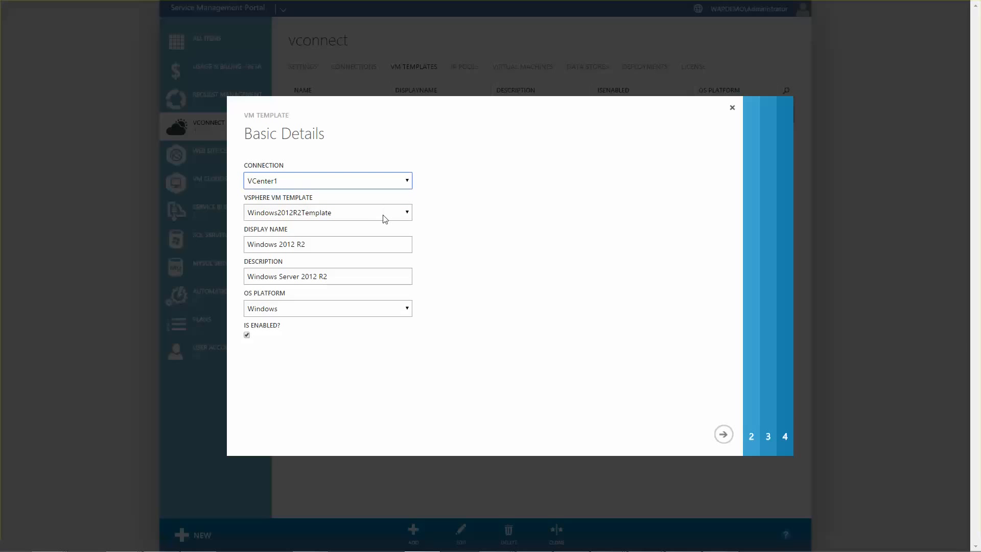
{"action": "left_click", "coordinate": [383, 217]}
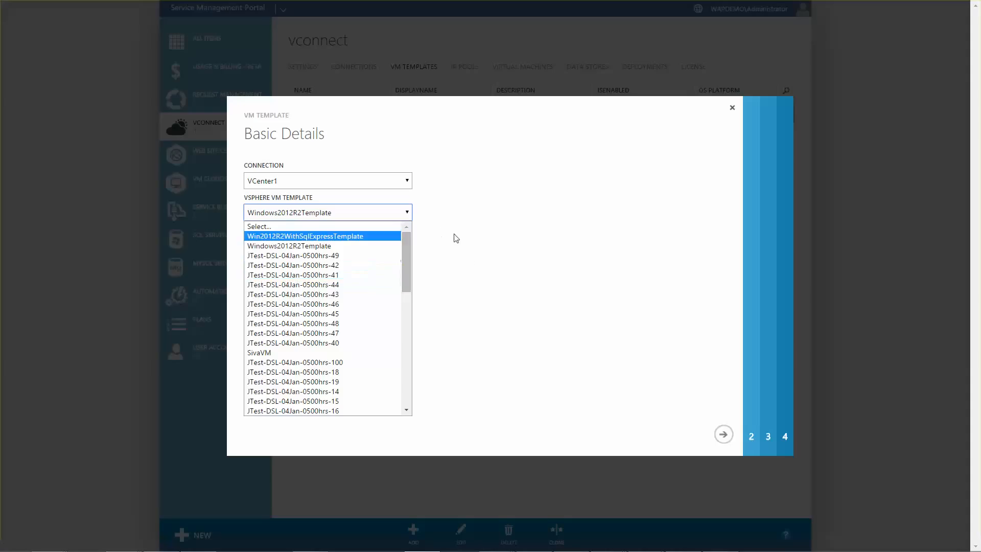
{"action": "left_click", "coordinate": [470, 258]}
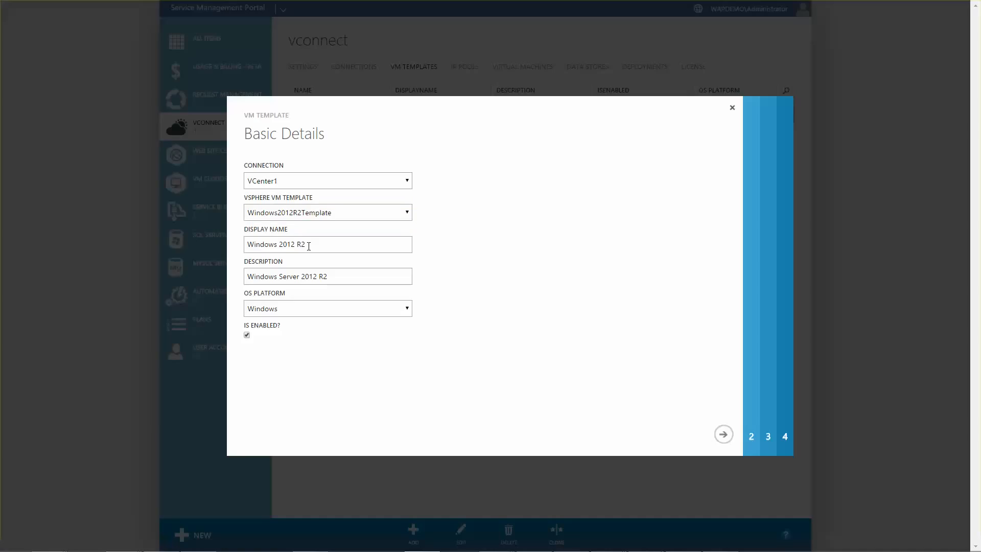
{"action": "left_click", "coordinate": [724, 435]}
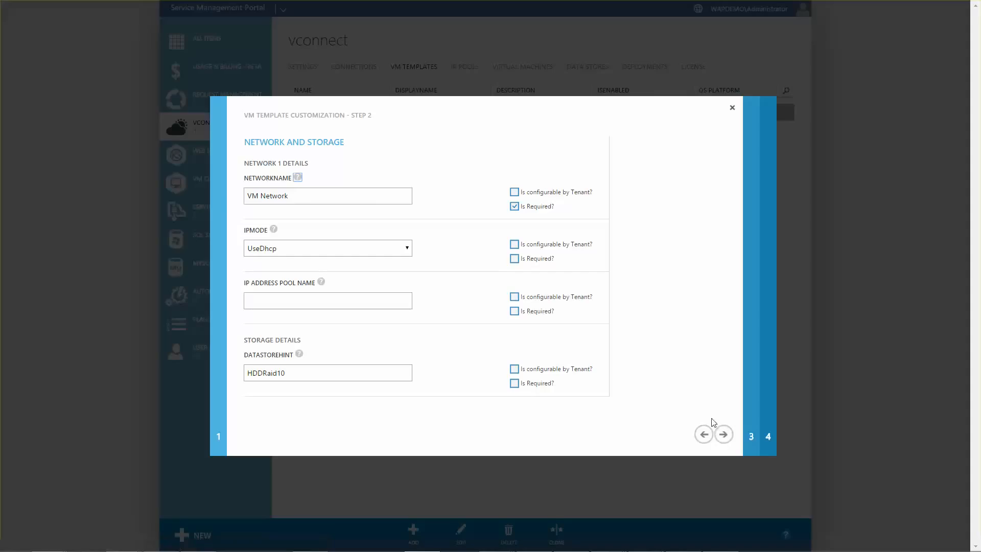
- Make the template's network name configurable by the tenant, check the datastore hint, and proceed to the Windows OS customization
{"action": "left_click", "coordinate": [311, 194]}
{"action": "left_click_drag", "start_coordinate": [311, 193], "coordinate": [226, 198]}
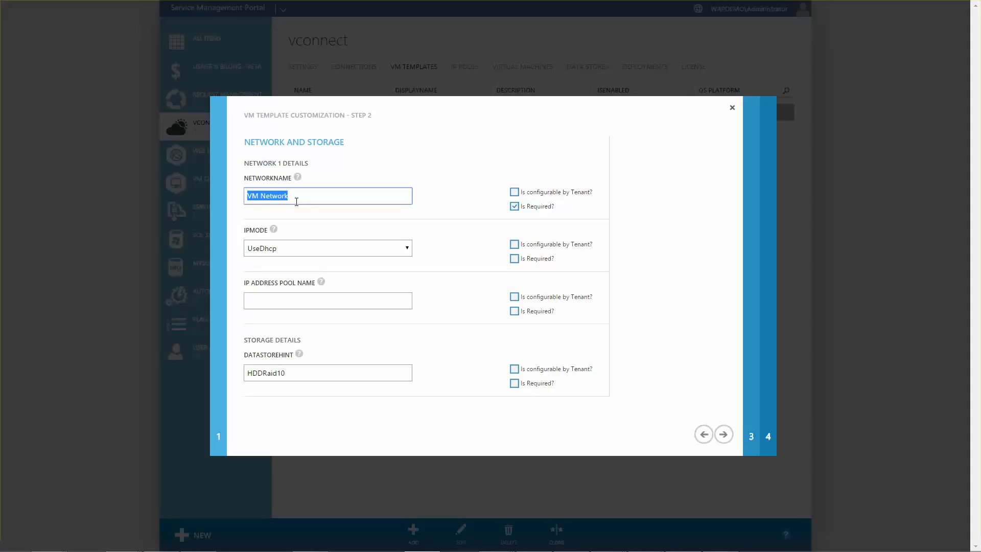
{"action": "left_click", "coordinate": [515, 194]}
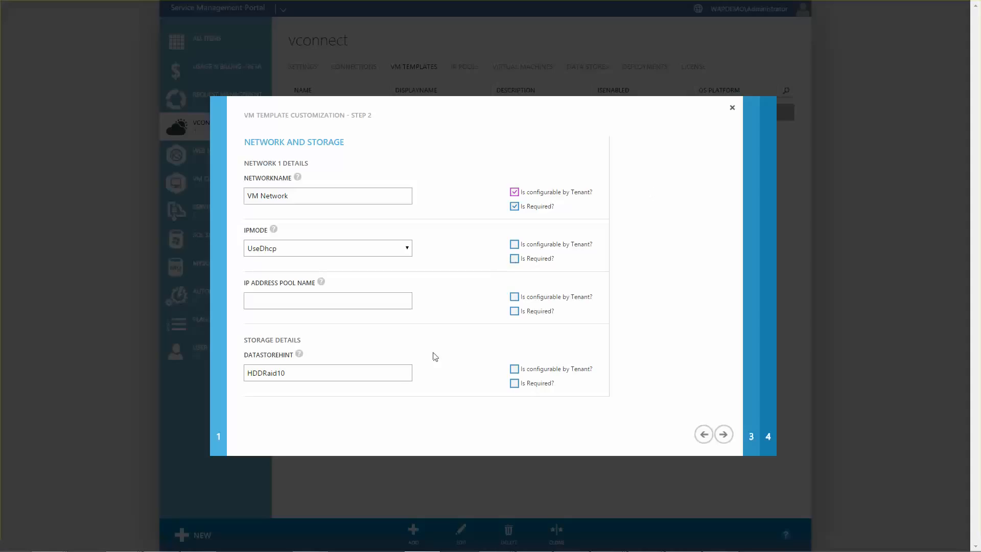
{"action": "left_click", "coordinate": [394, 377]}
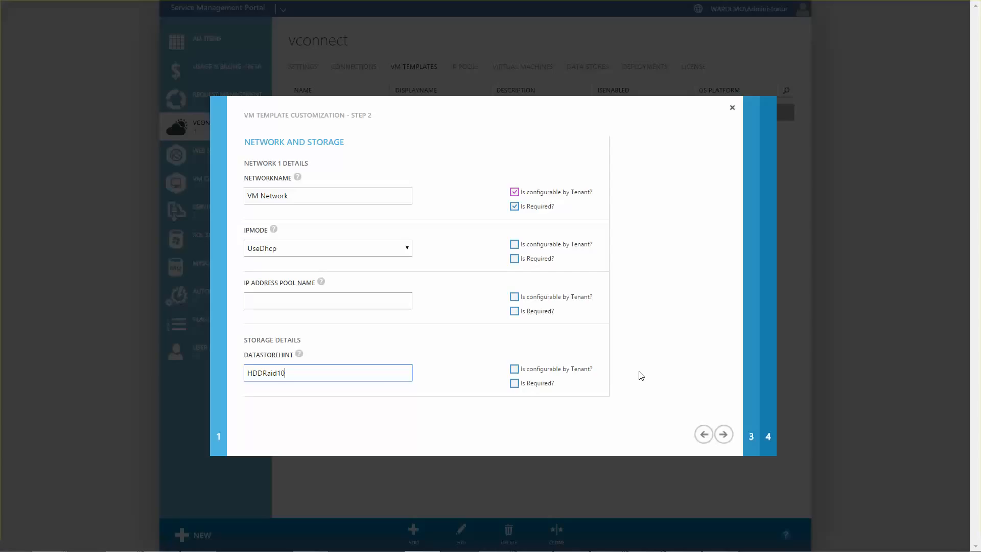
{"action": "left_click", "coordinate": [723, 434]}
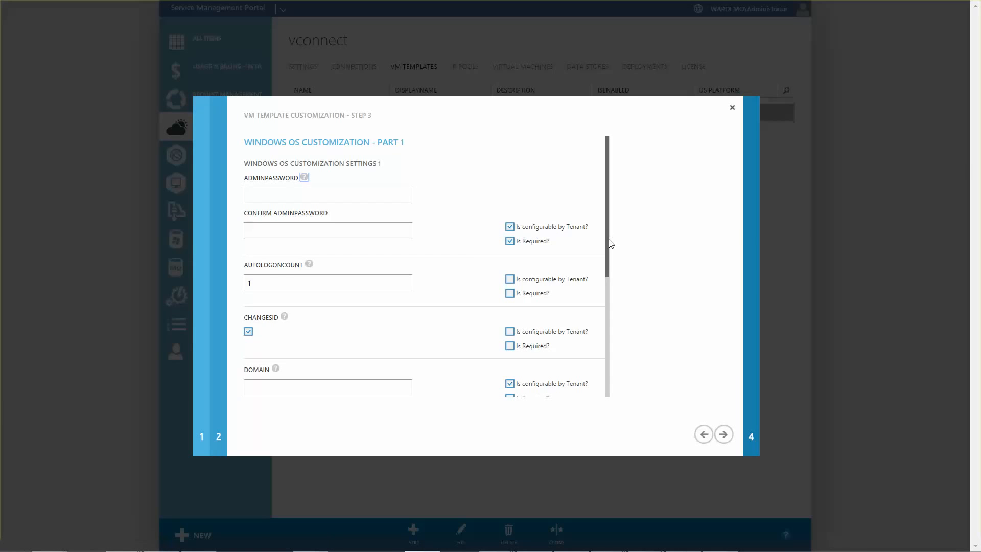
- Review both parts of the template's Windows OS customization settings, then close the template wizard without saving
{"action": "scroll", "coordinate": [609, 251], "scroll_direction": "down", "scroll_amount": 3}
{"action": "scroll", "coordinate": [628, 337], "scroll_direction": "down", "scroll_amount": 2}
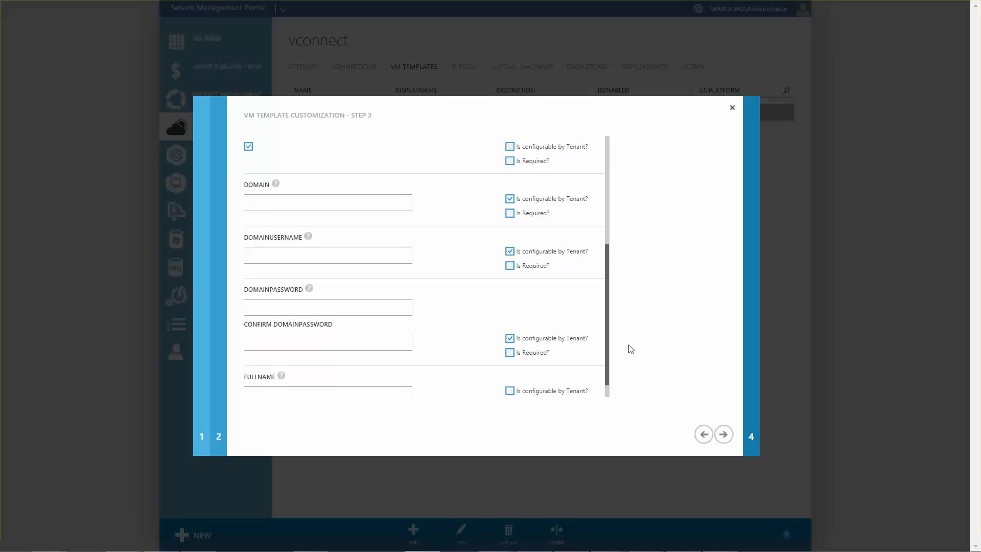
{"action": "left_click", "coordinate": [406, 207]}
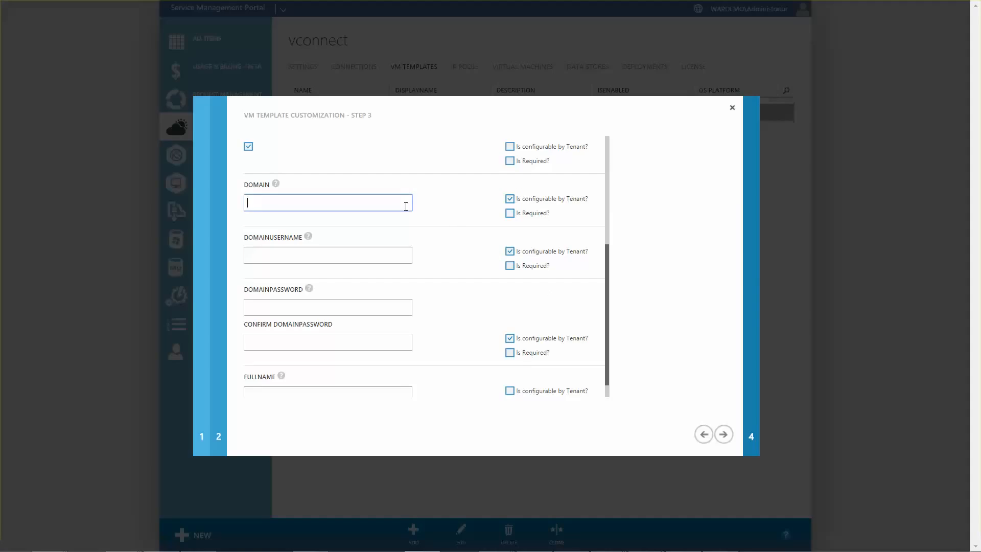
{"action": "left_click", "coordinate": [724, 434]}
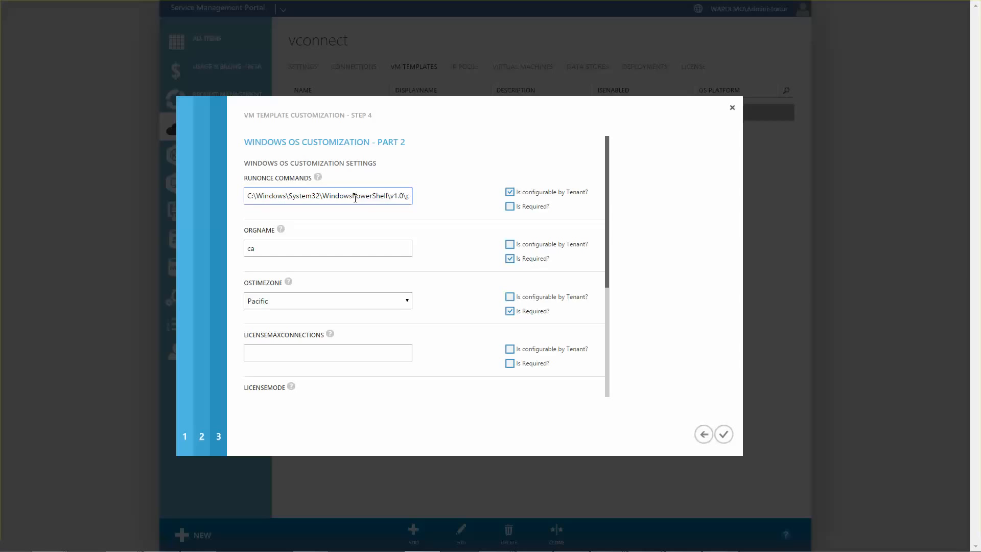
{"action": "scroll", "coordinate": [367, 202], "scroll_direction": "down", "scroll_amount": 3}
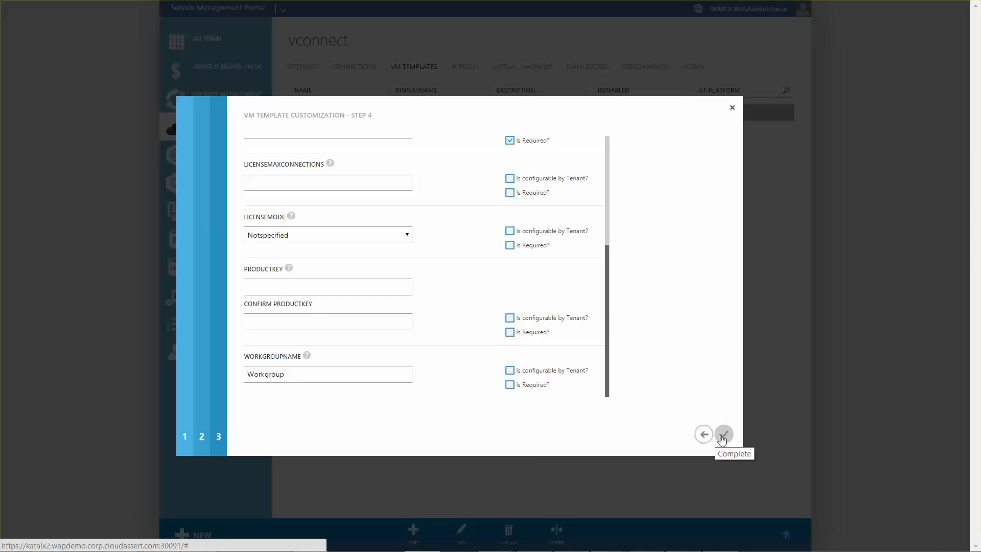
{"action": "left_click", "coordinate": [732, 108]}
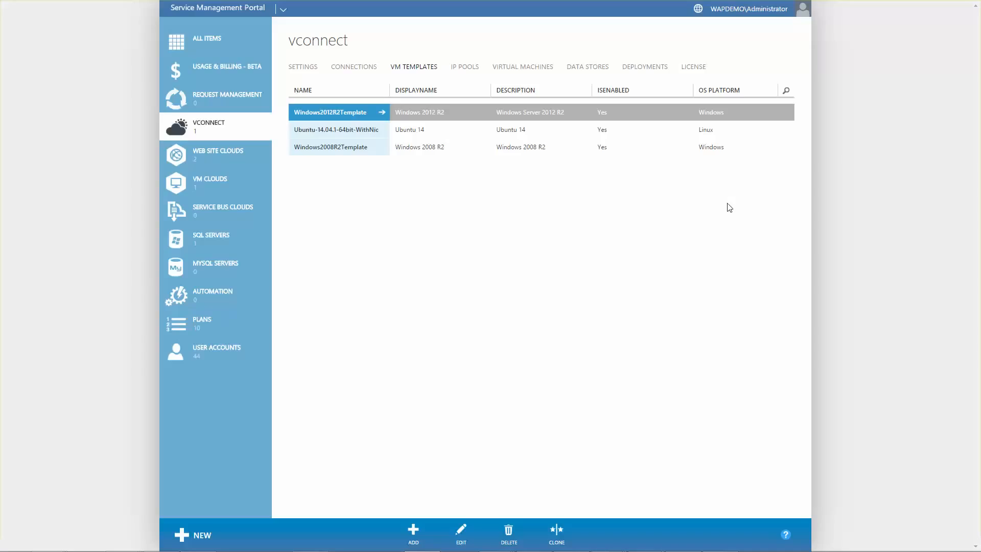
- Review PublicIPPool's gateway, DNS and IP address range settings in the IP pool editor, then close it without saving
{"action": "left_click", "coordinate": [471, 71]}
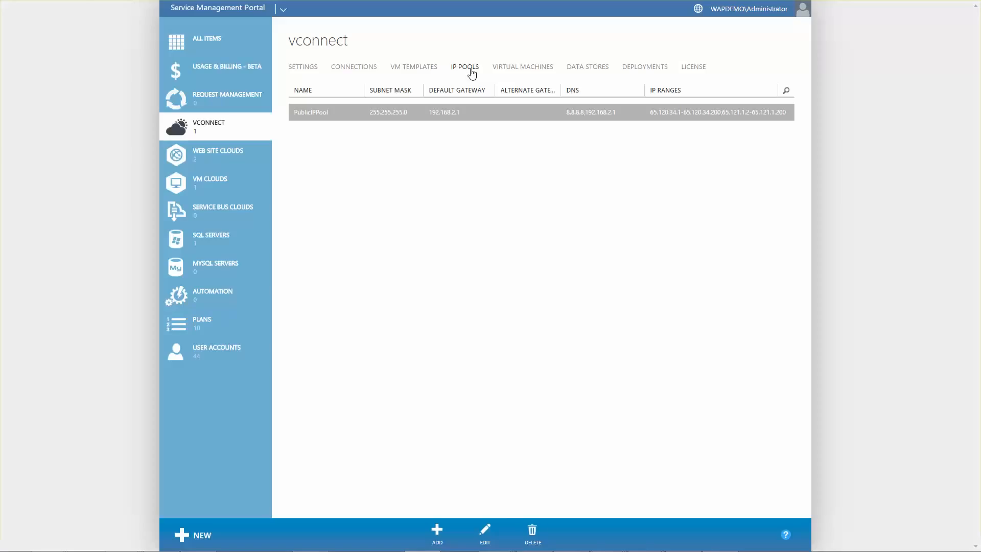
{"action": "left_click", "coordinate": [485, 534]}
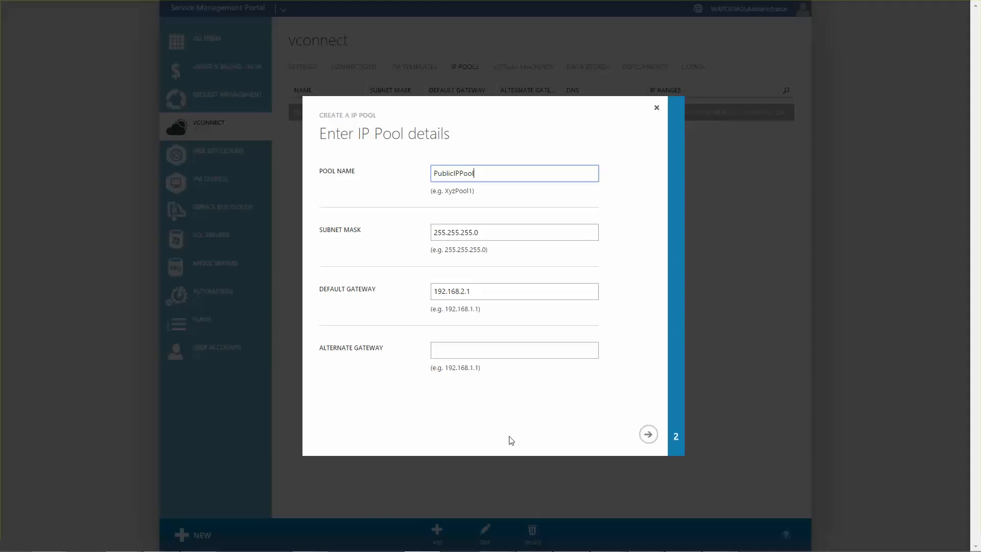
{"action": "left_click", "coordinate": [649, 434]}
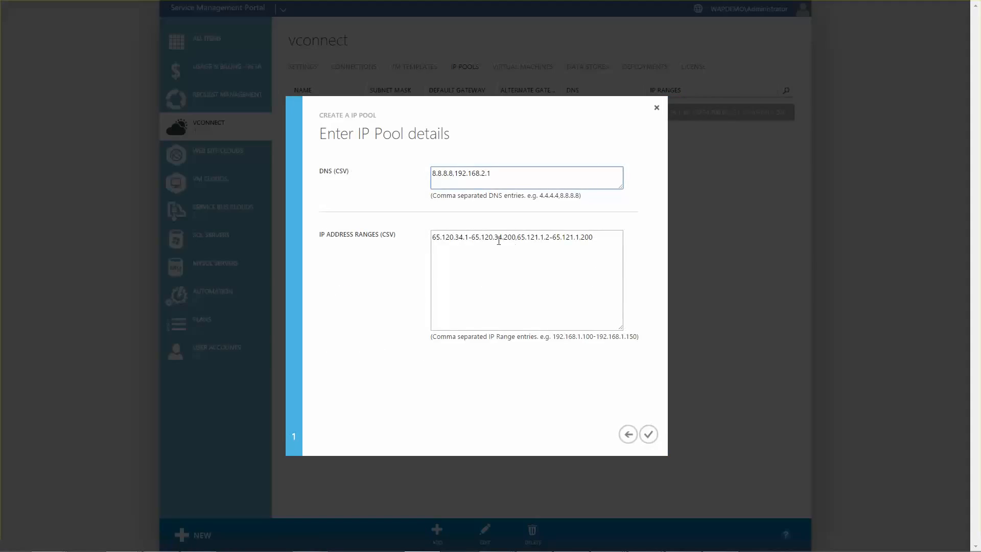
{"action": "left_click", "coordinate": [516, 237]}
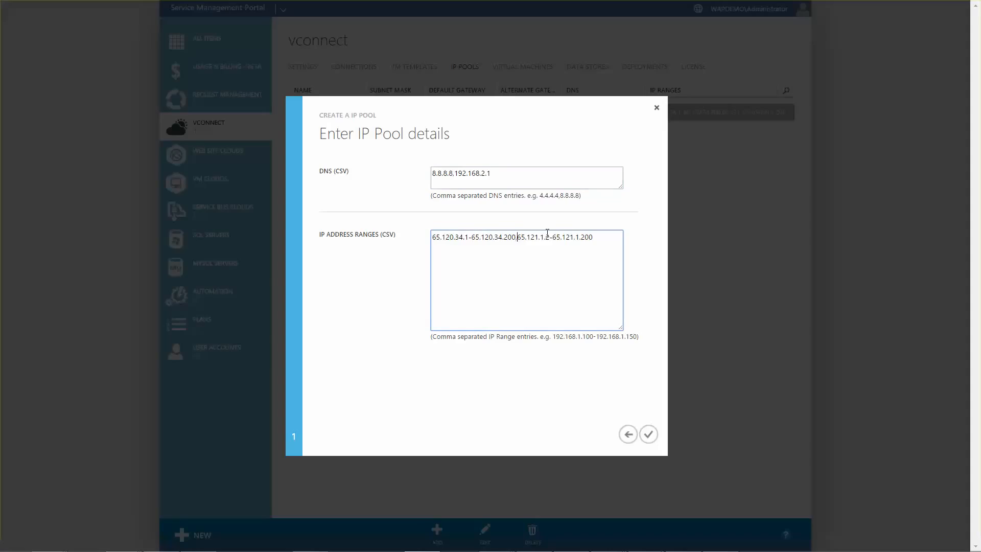
{"action": "key", "text": "Return"}
{"action": "left_click", "coordinate": [656, 108]}
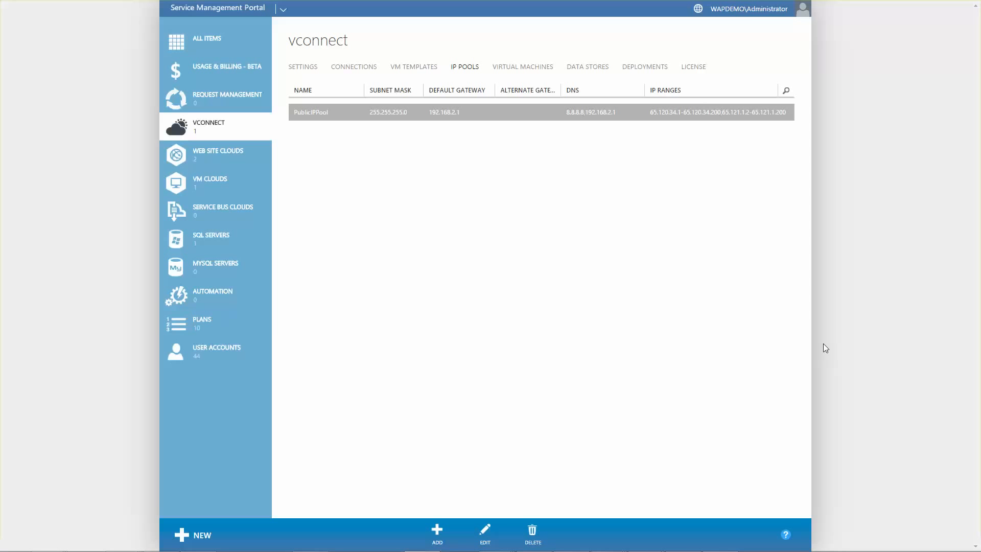
- Start a new hosting plan named DemoVConnect1 and proceed to its service selection
{"action": "left_click", "coordinate": [203, 325]}
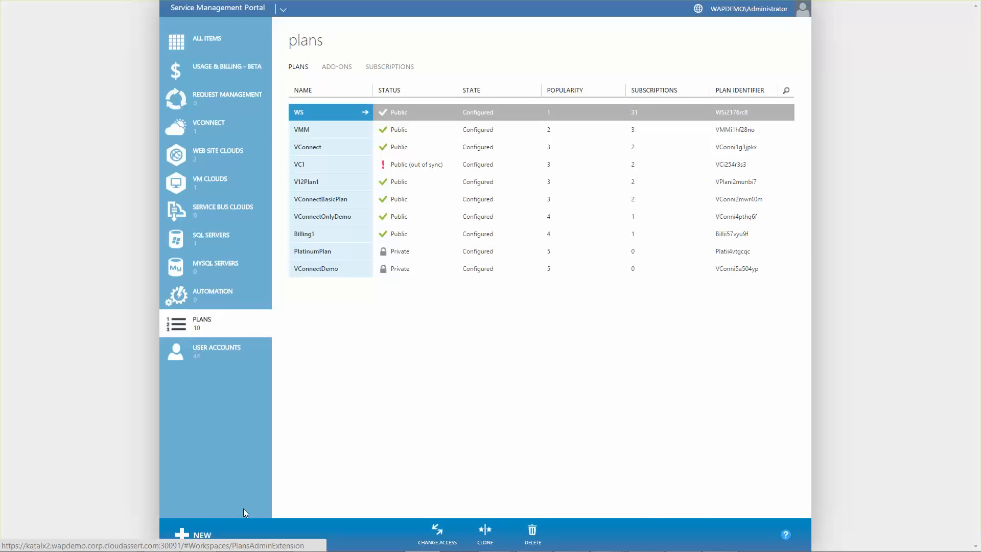
{"action": "left_click", "coordinate": [197, 534]}
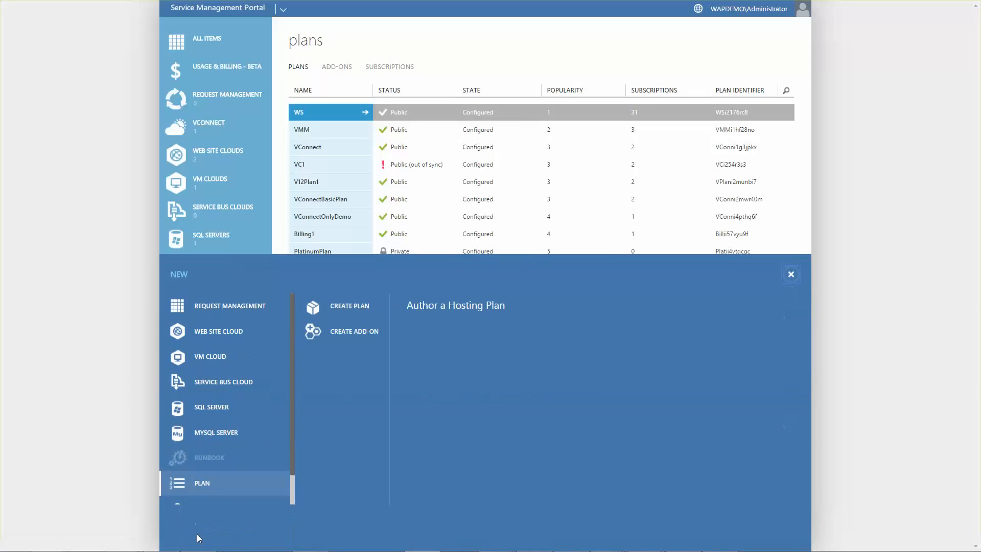
{"action": "left_click", "coordinate": [366, 308]}
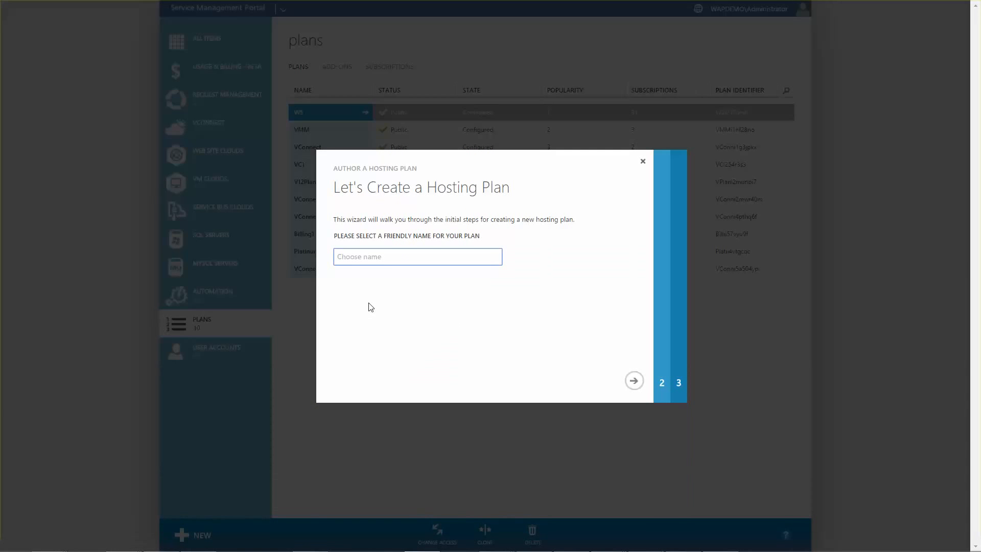
{"action": "type", "text": "DemoVConnect1"}
{"action": "left_click", "coordinate": [636, 382]}
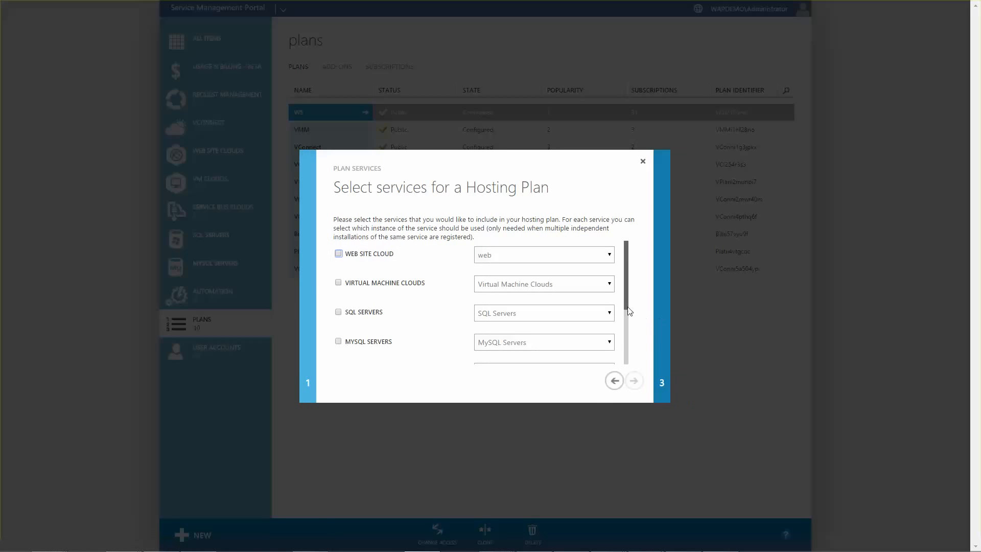
- Include the VConnect service in the hosting plan and create the plan without add-ons
{"action": "scroll", "coordinate": [629, 311], "scroll_direction": "down", "scroll_amount": 3}
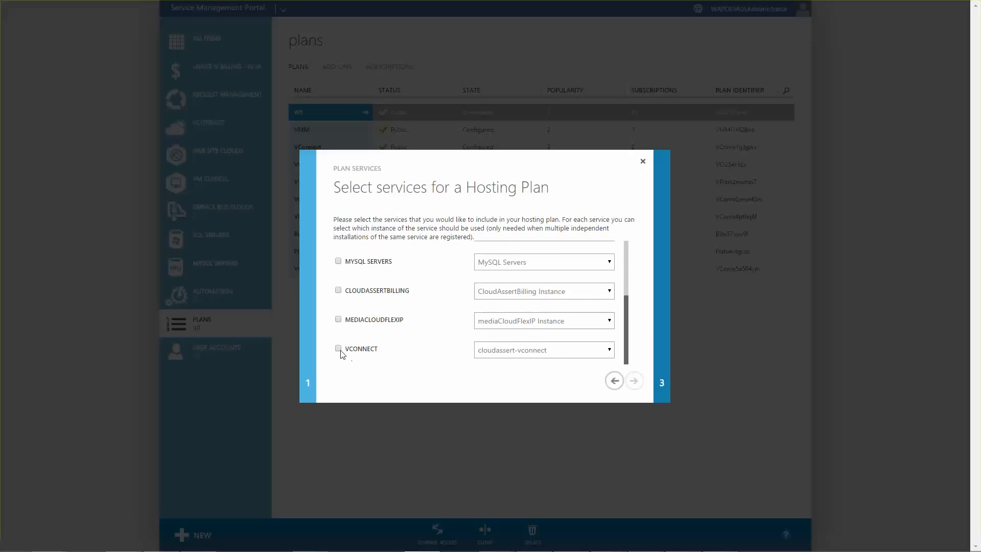
{"action": "left_click", "coordinate": [339, 349]}
{"action": "left_click", "coordinate": [634, 381]}
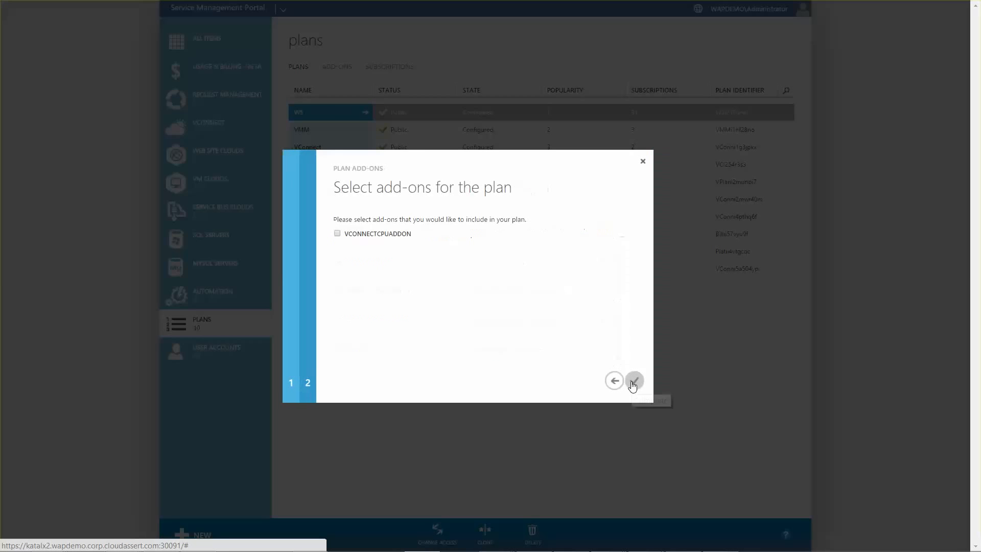
{"action": "left_click", "coordinate": [634, 381]}
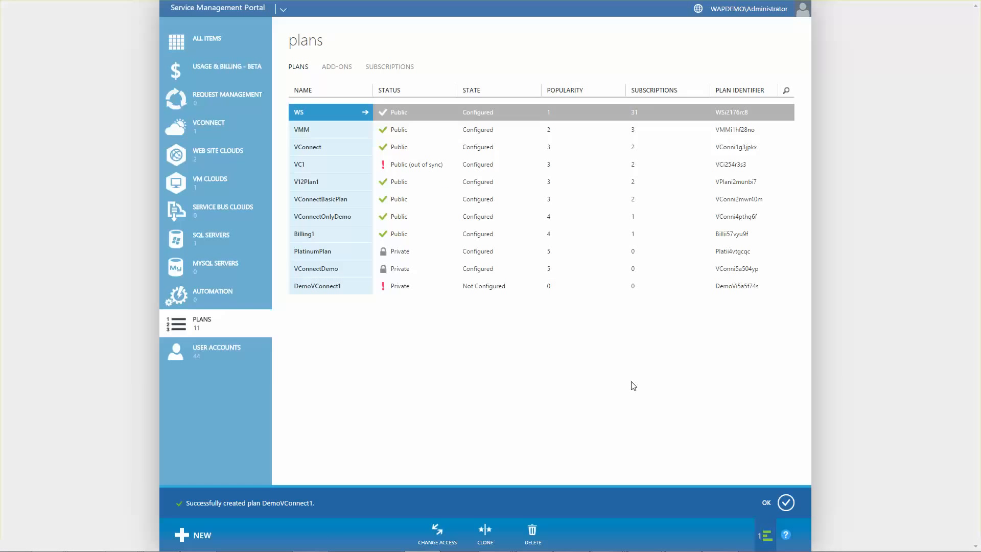
{"action": "left_click", "coordinate": [780, 503]}
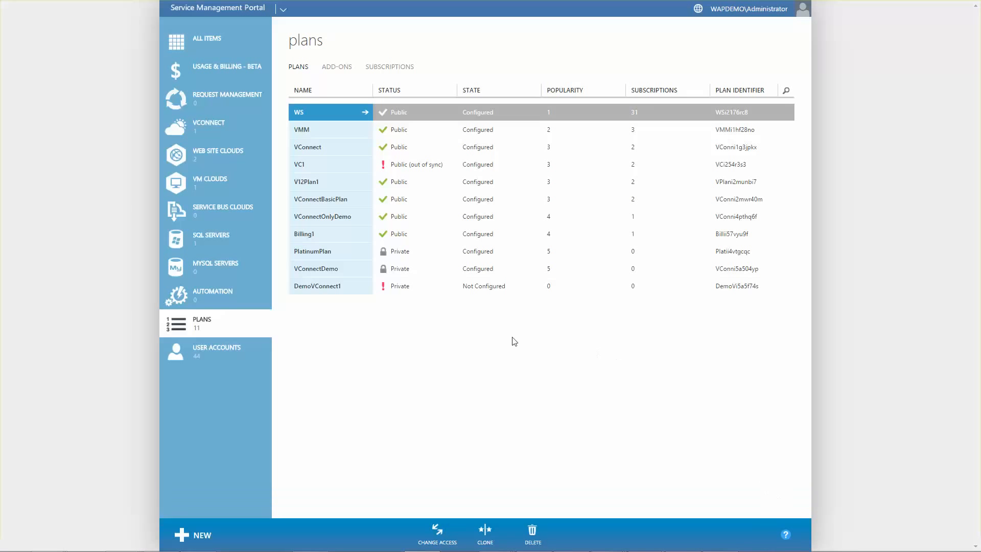
- Set the vSphere connection of DemoVConnect1's VConnect service to VCenter1, save the plan settings, and leave the service configuration
{"action": "left_click", "coordinate": [342, 286]}
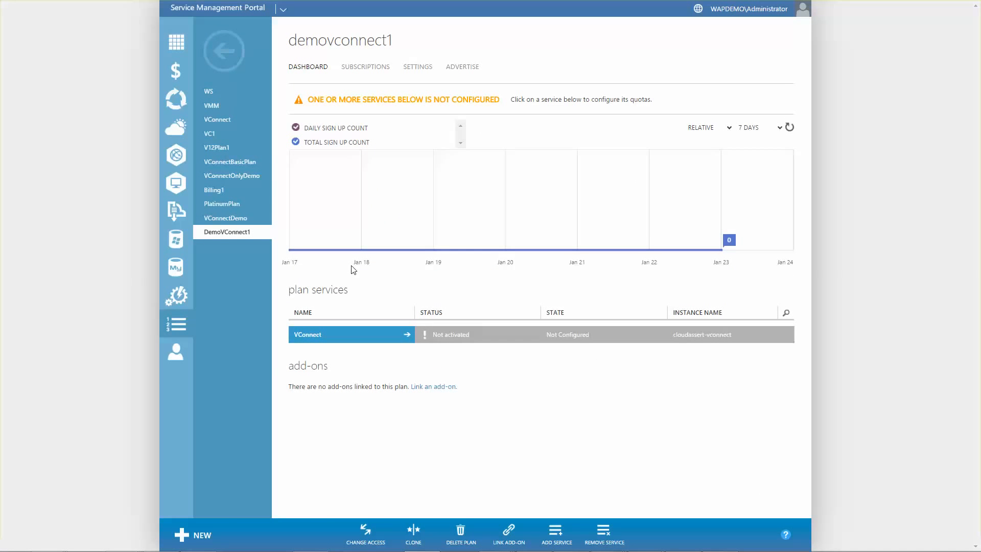
{"action": "left_click", "coordinate": [358, 341]}
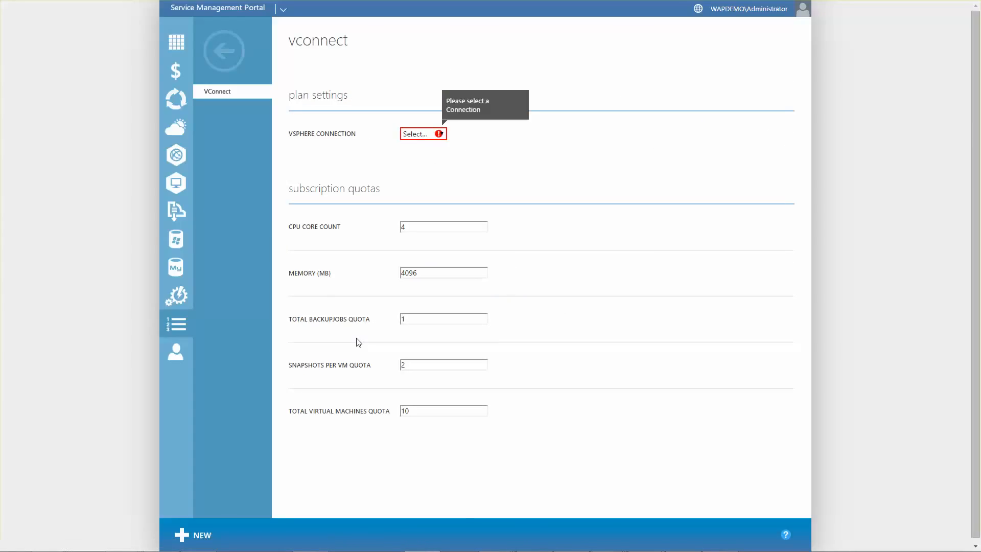
{"action": "left_click", "coordinate": [424, 135]}
{"action": "left_click", "coordinate": [424, 155]}
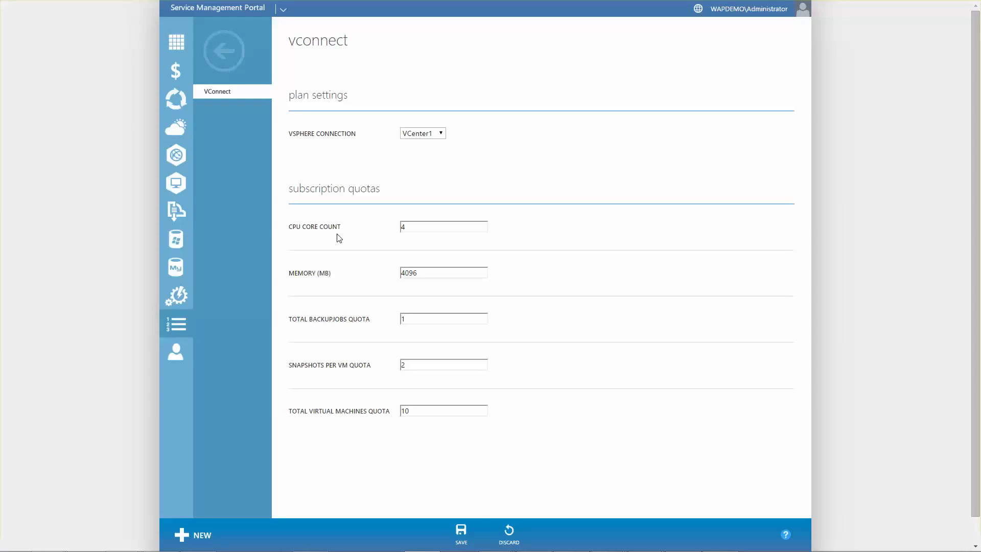
{"action": "left_click", "coordinate": [461, 533]}
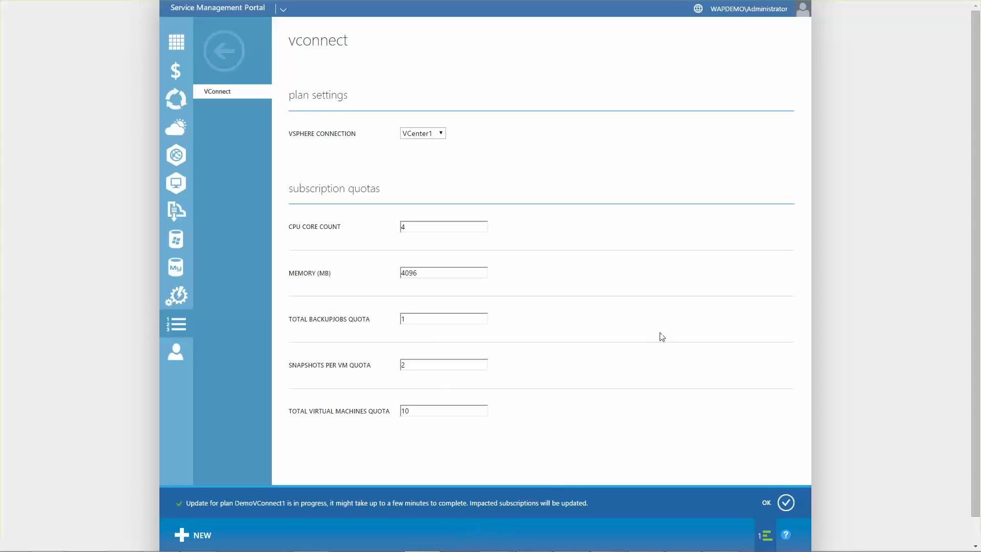
{"action": "left_click", "coordinate": [776, 508]}
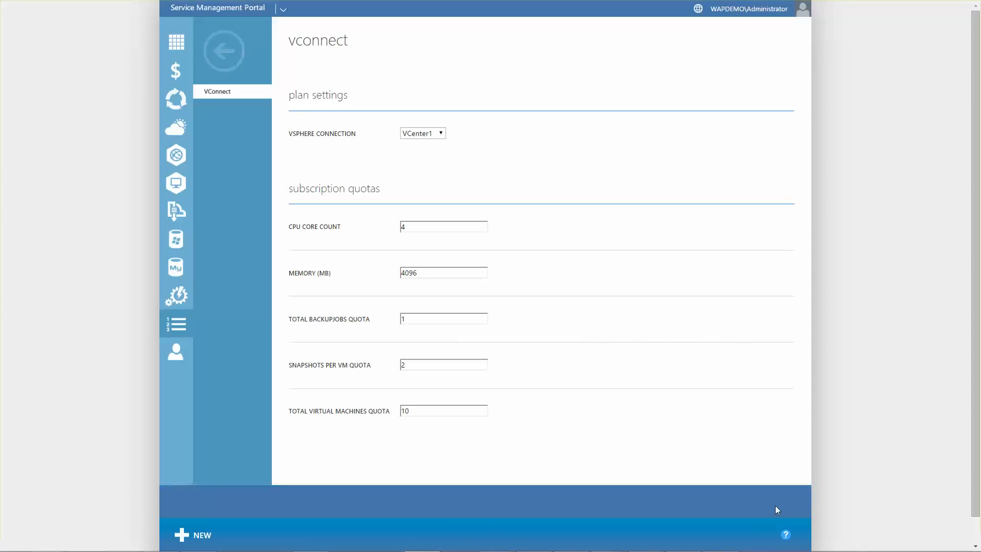
{"action": "left_click", "coordinate": [225, 52]}
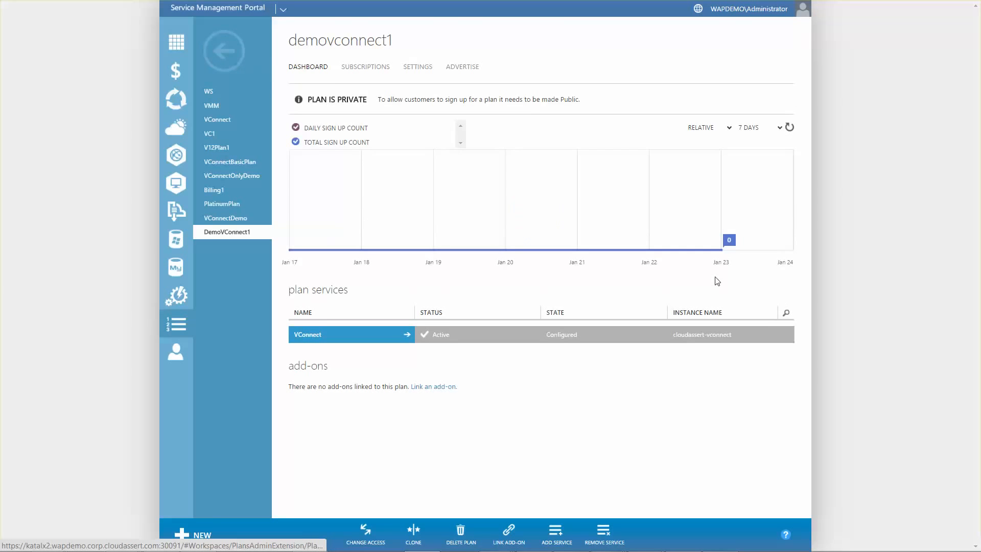
{"action": "left_click", "coordinate": [227, 54]}
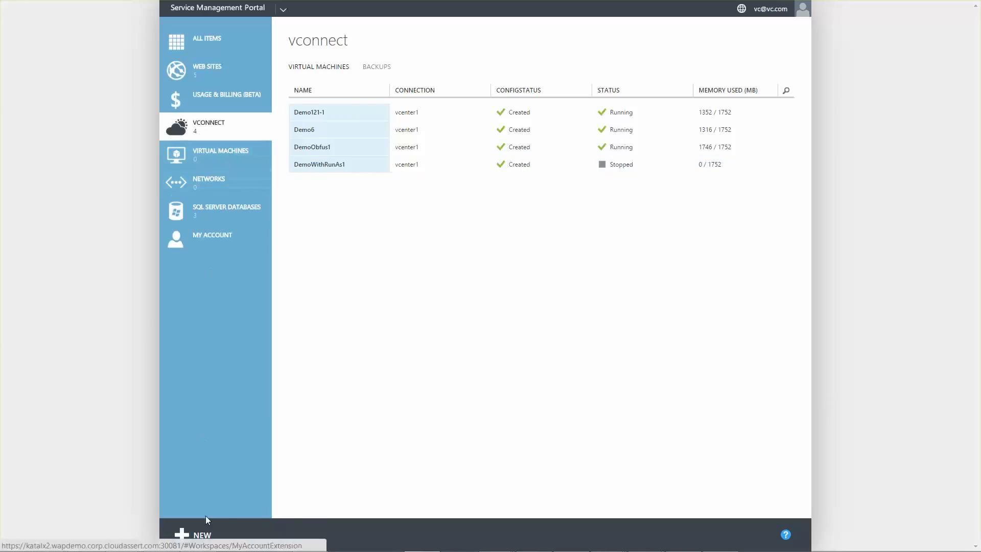
- Check the account options for adding a subscription in the tenant portal, then dismiss the creation options
{"action": "left_click", "coordinate": [202, 535]}
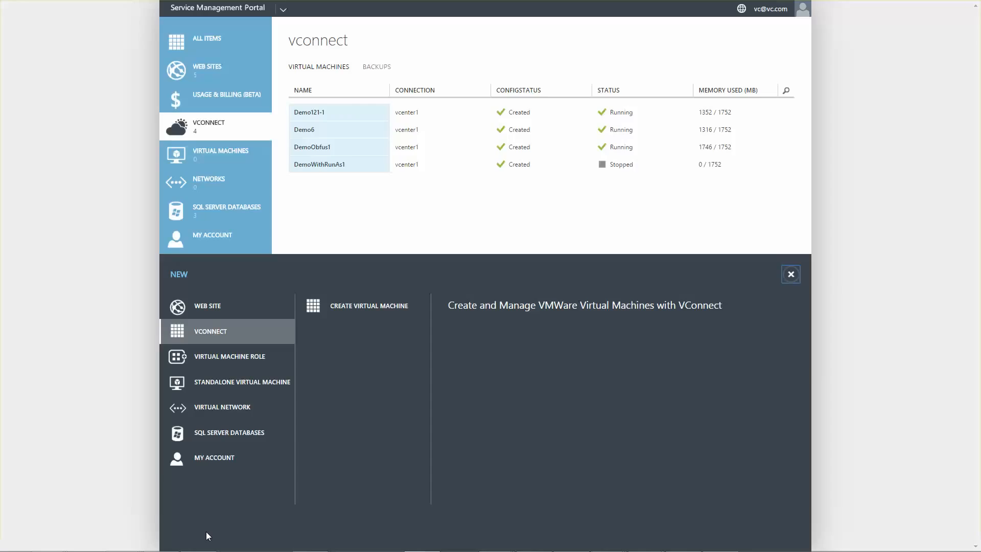
{"action": "left_click", "coordinate": [221, 464]}
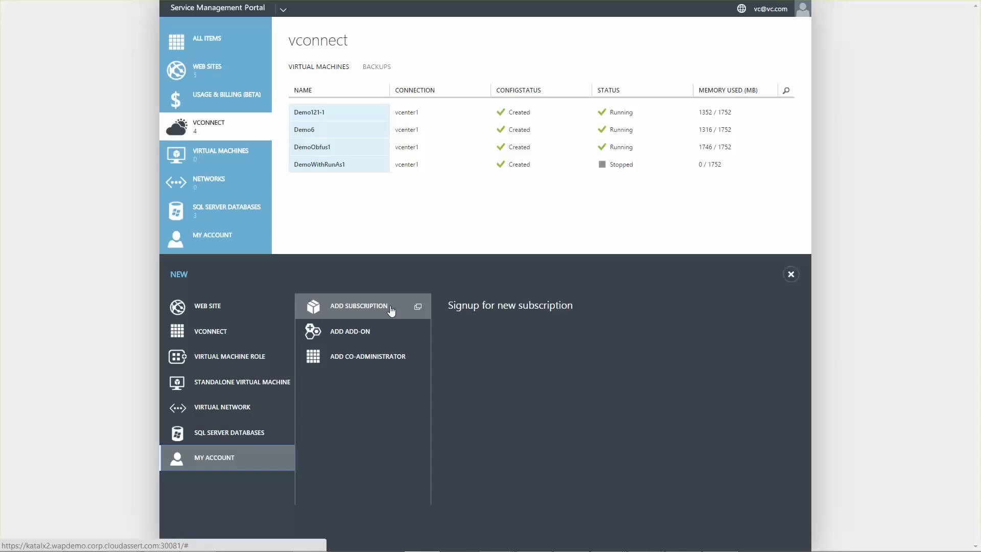
{"action": "left_click", "coordinate": [513, 235]}
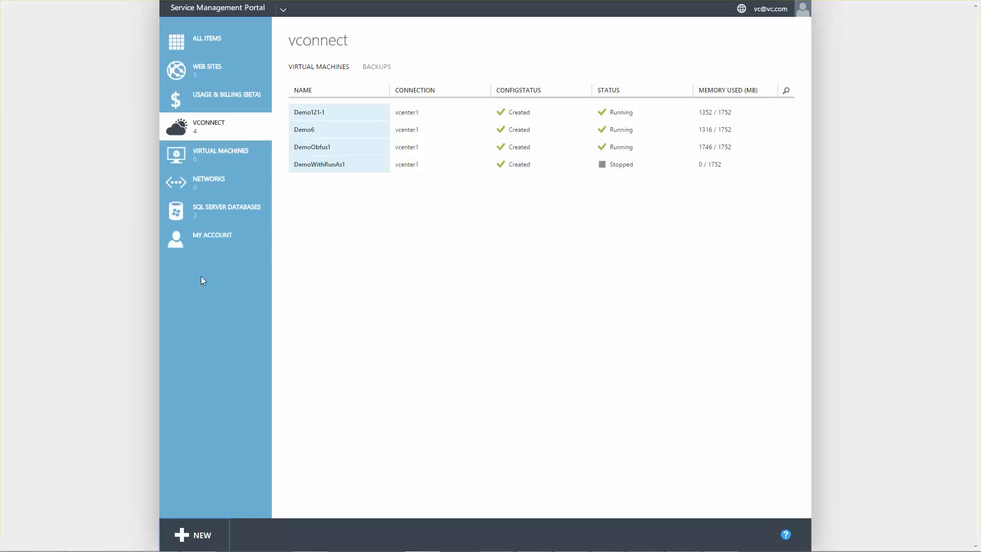
- Open the VConnect virtual machine creation wizard for the VConnectOnlyDemo subscription
{"action": "left_click", "coordinate": [185, 536]}
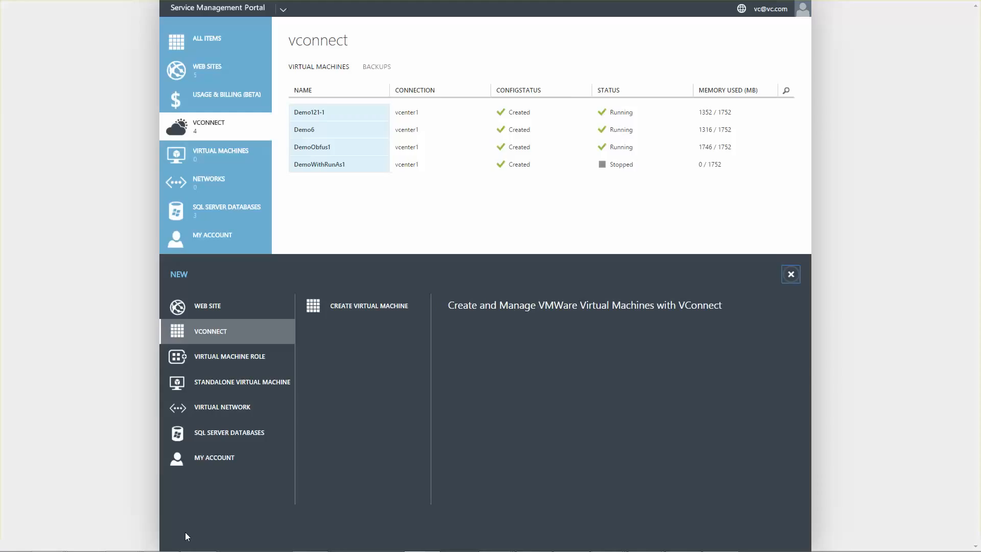
{"action": "left_click", "coordinate": [344, 313]}
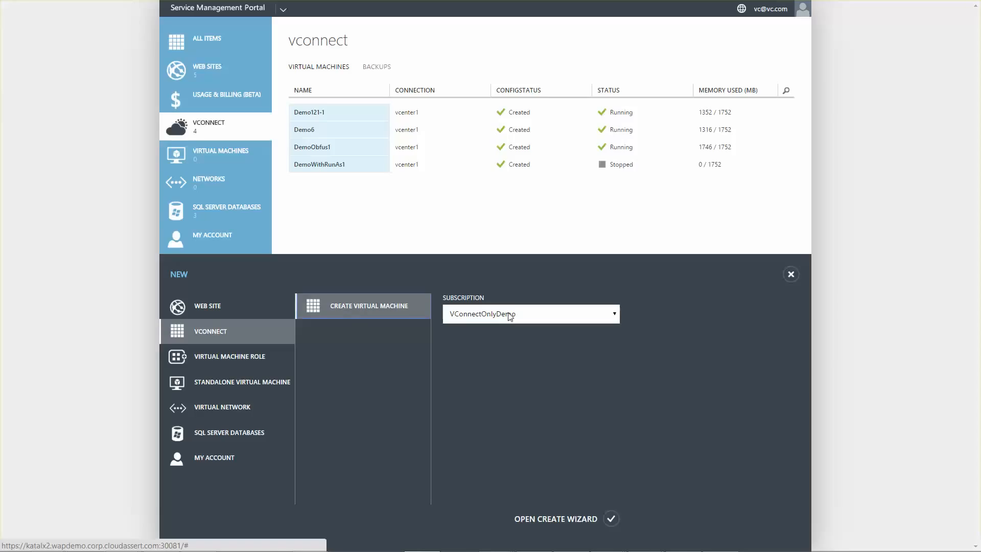
{"action": "left_click", "coordinate": [510, 314]}
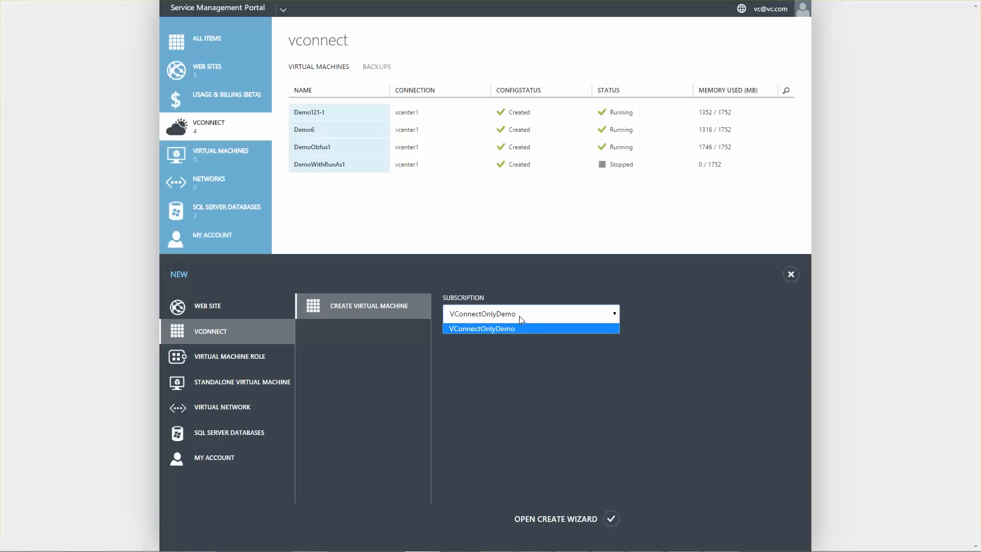
{"action": "left_click", "coordinate": [521, 328]}
{"action": "left_click", "coordinate": [612, 518]}
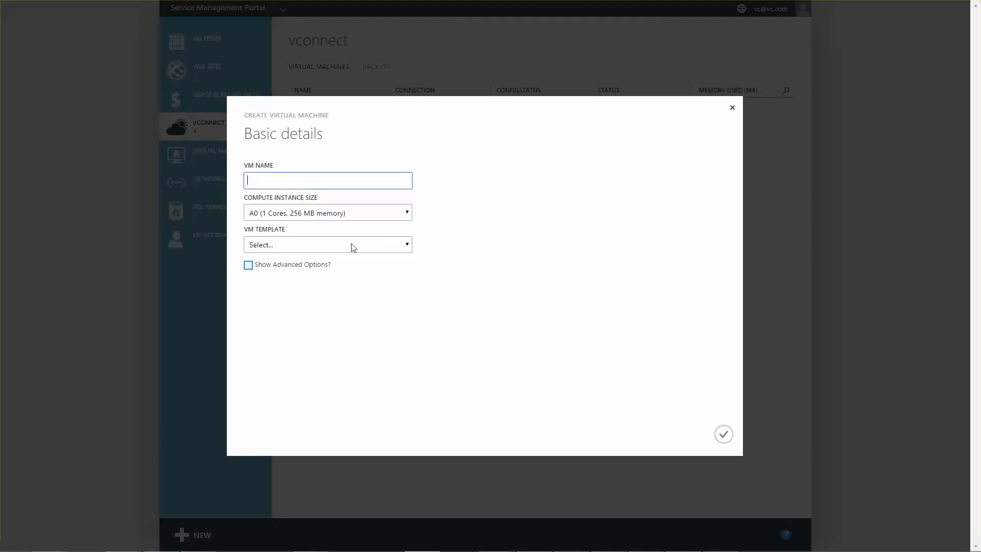
- Name the virtual machine Demo56, choose size A1 (1 core, 1752 MB) and the Windows 2012 R2 template, and proceed to customization
{"action": "type", "text": "Demo56"}
{"action": "left_click", "coordinate": [355, 216]}
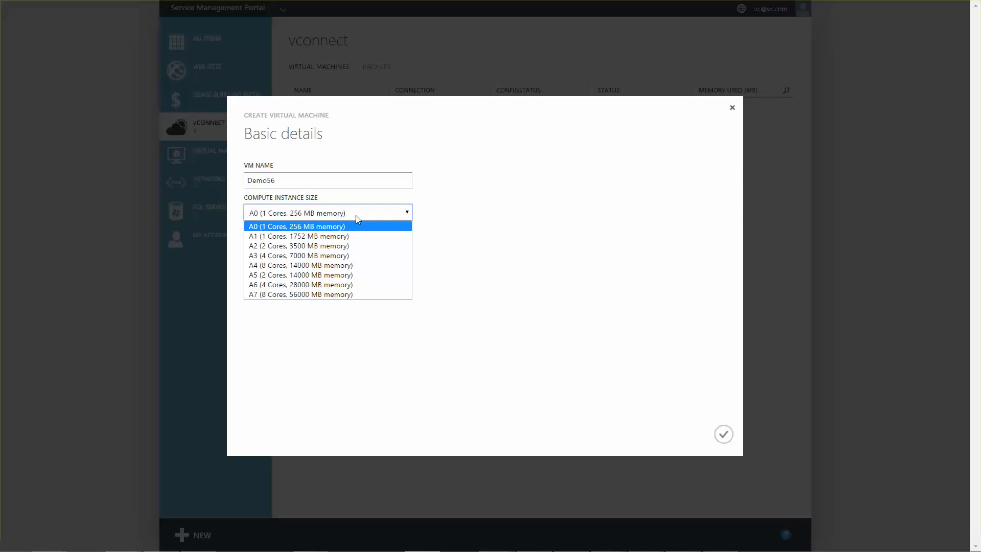
{"action": "left_click", "coordinate": [351, 237]}
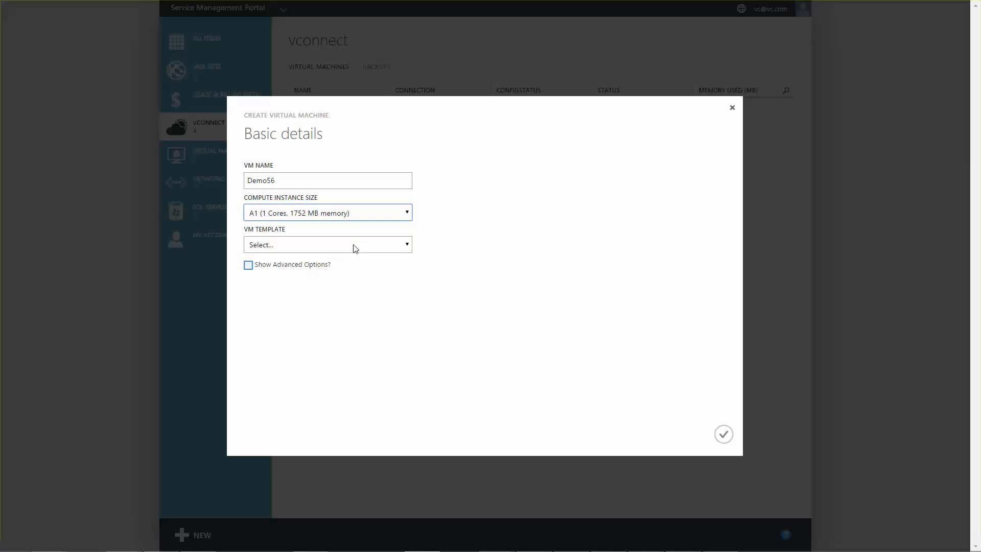
{"action": "left_click", "coordinate": [353, 245]}
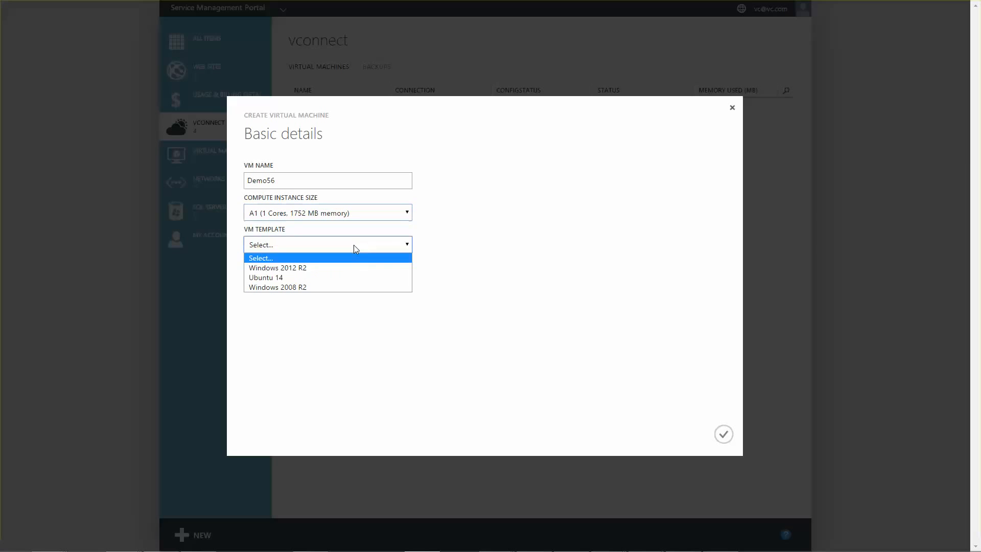
{"action": "left_click", "coordinate": [365, 270]}
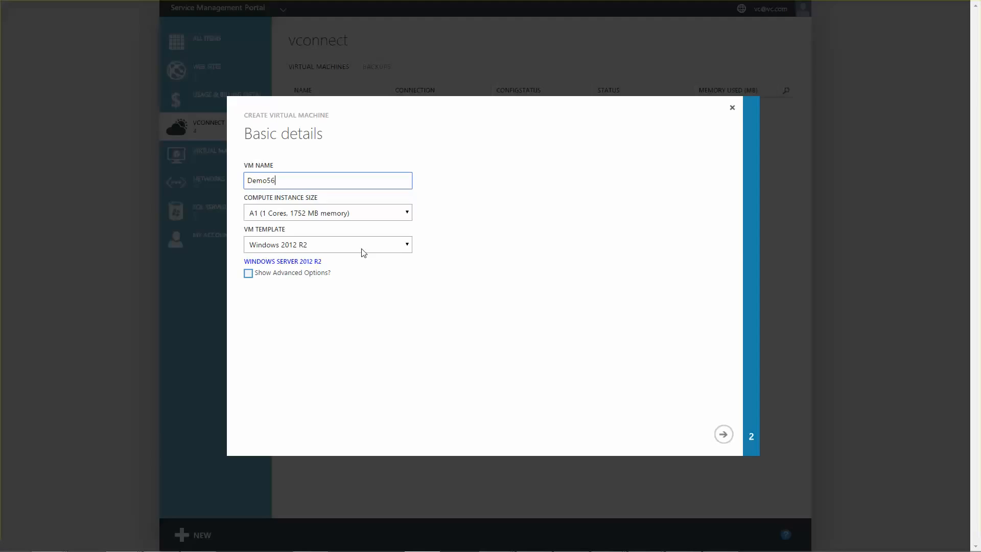
{"action": "left_click", "coordinate": [720, 437]}
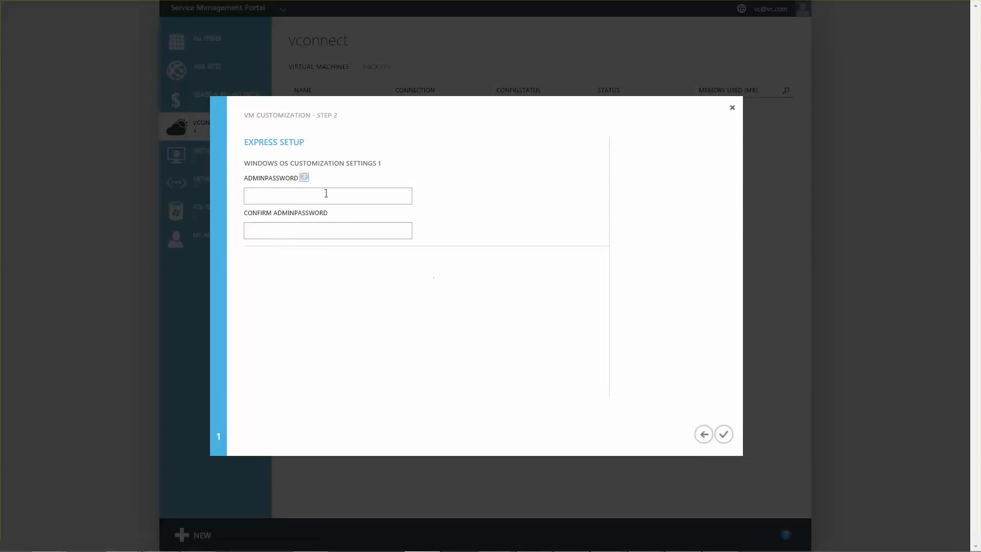
- Enter and confirm the administrator password for the new virtual machine, submit the creation request, and dismiss the notification
{"action": "left_click", "coordinate": [326, 193]}
{"action": "type", "text": "••••"}
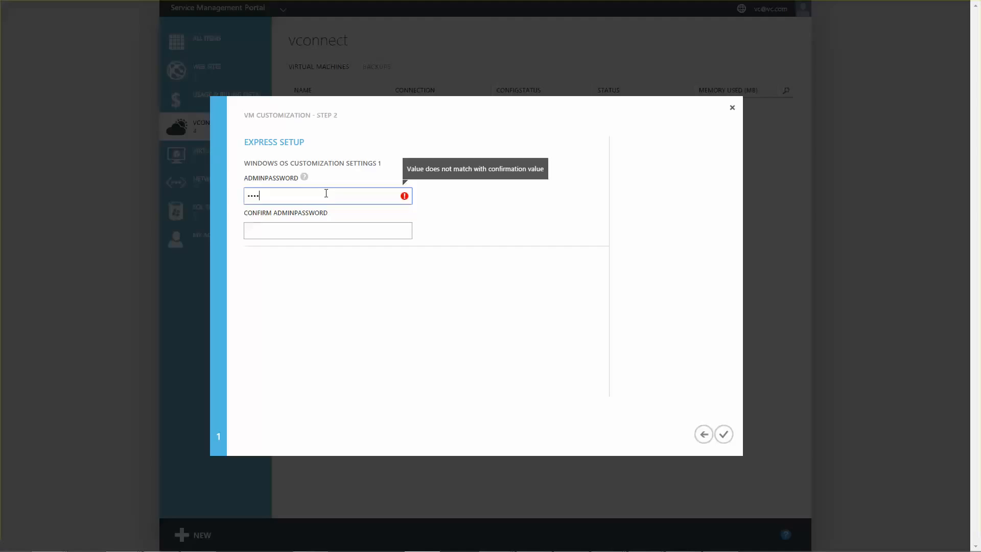
{"action": "type", "text": "••••••"}
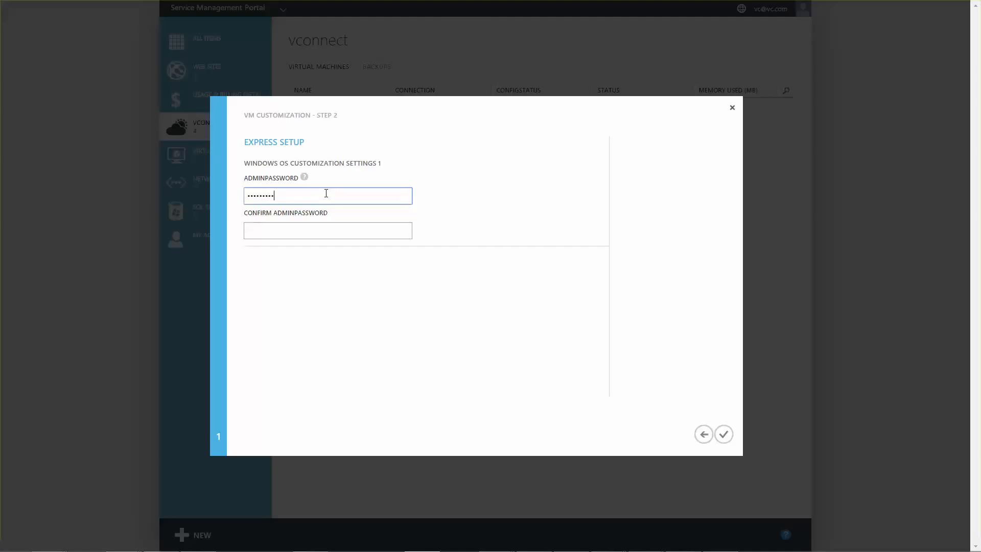
{"action": "key", "text": "Tab"}
{"action": "type", "text": "••••"}
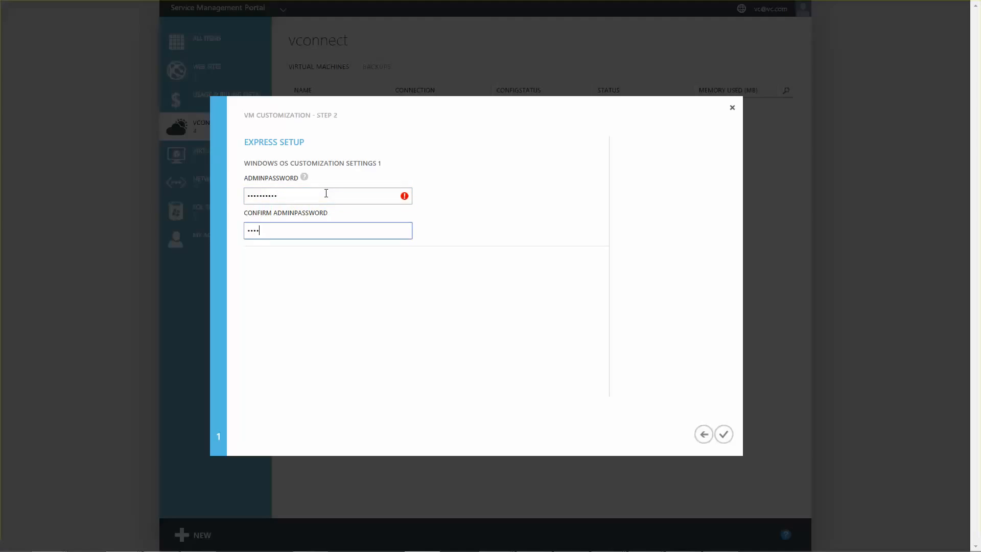
{"action": "type", "text": "••••••"}
{"action": "left_click", "coordinate": [727, 434]}
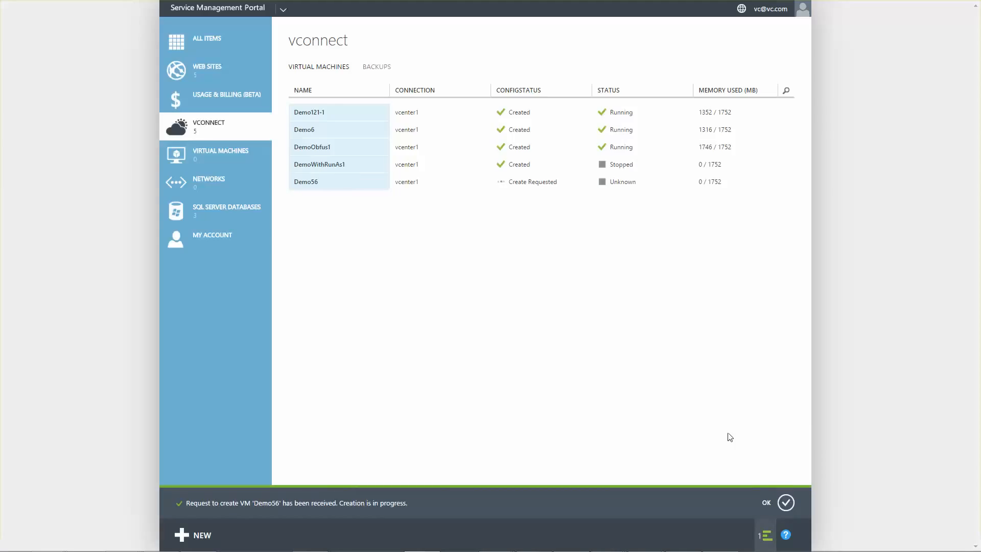
{"action": "left_click", "coordinate": [787, 503]}
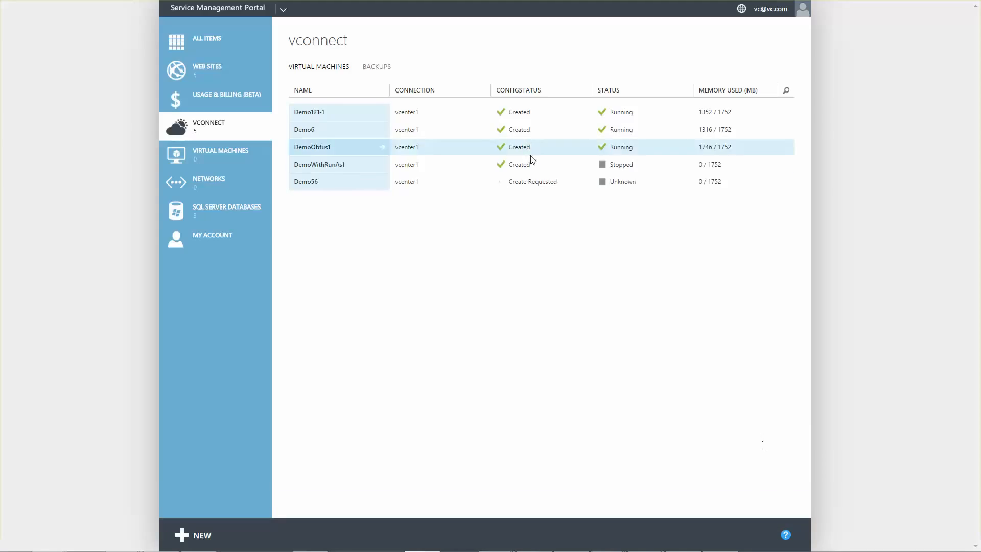
- Check the actions available for Demo56 and Demo6, view Demo6's VM screenshot, and close it
{"action": "left_click", "coordinate": [543, 180]}
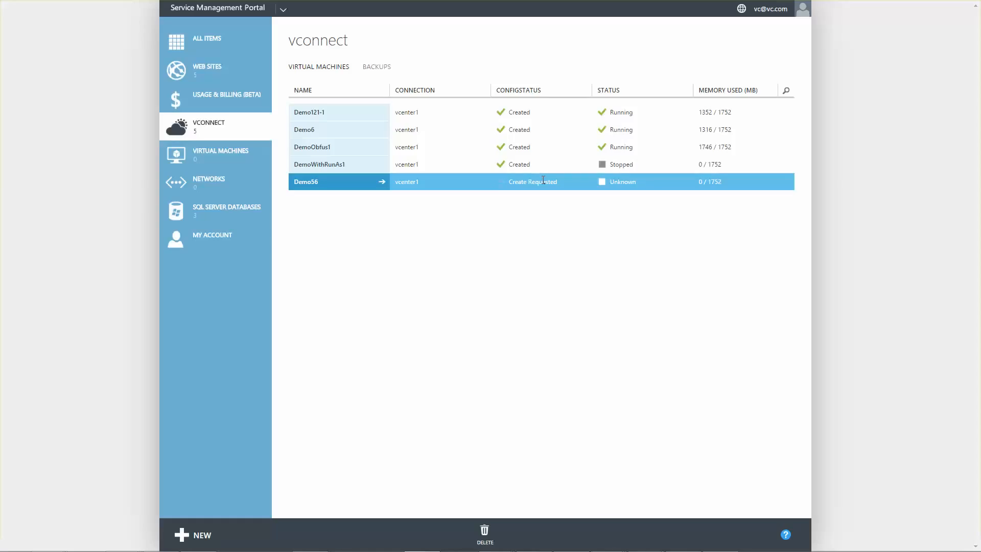
{"action": "left_click", "coordinate": [427, 131]}
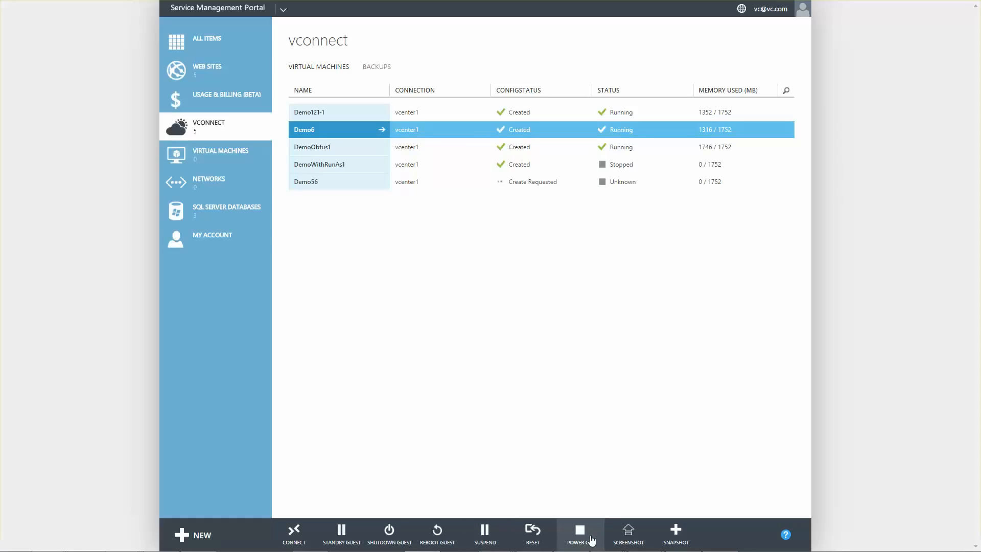
{"action": "left_click", "coordinate": [620, 542]}
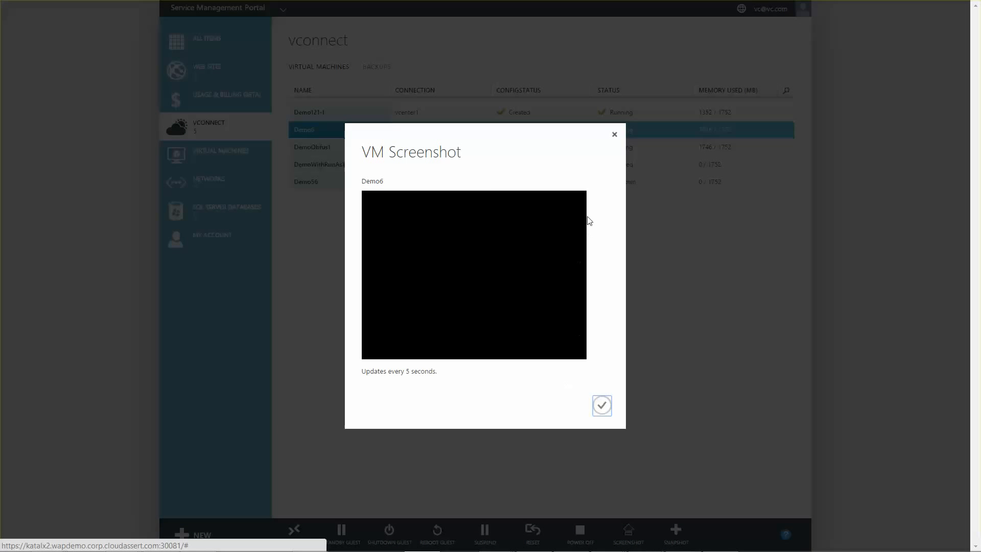
{"action": "left_click", "coordinate": [614, 135]}
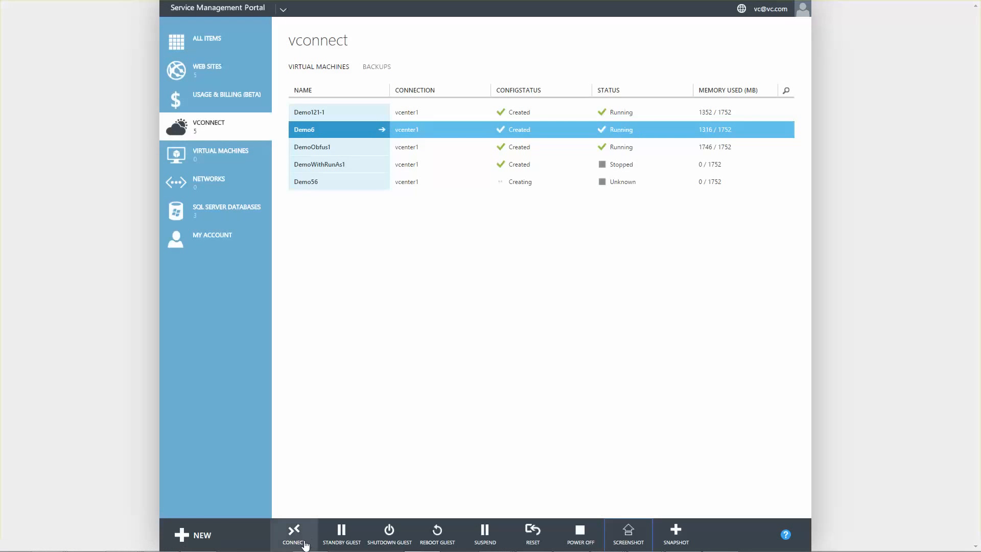
- Download and launch the remote desktop connection for Demo6, then cancel it at the publisher warning
{"action": "left_click", "coordinate": [304, 544]}
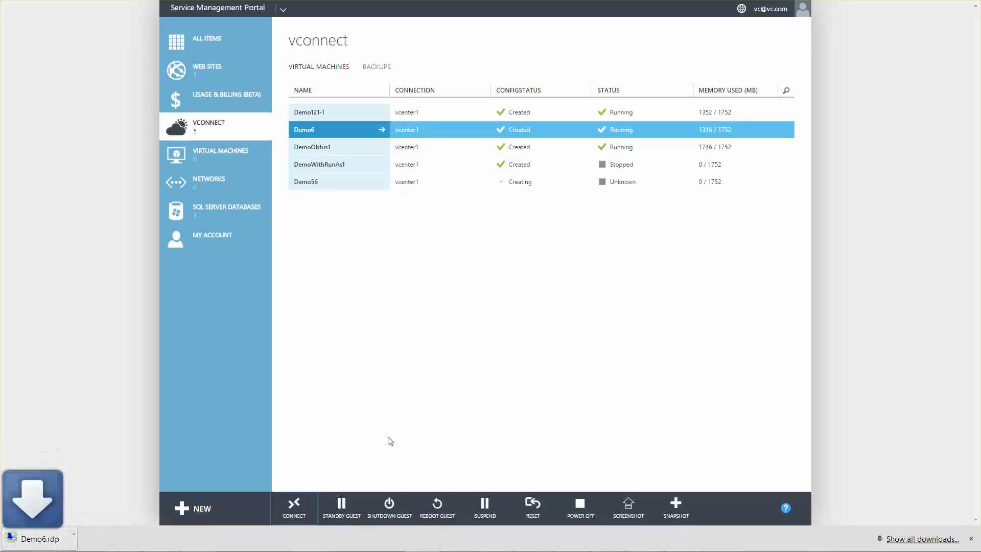
{"action": "left_click", "coordinate": [58, 544]}
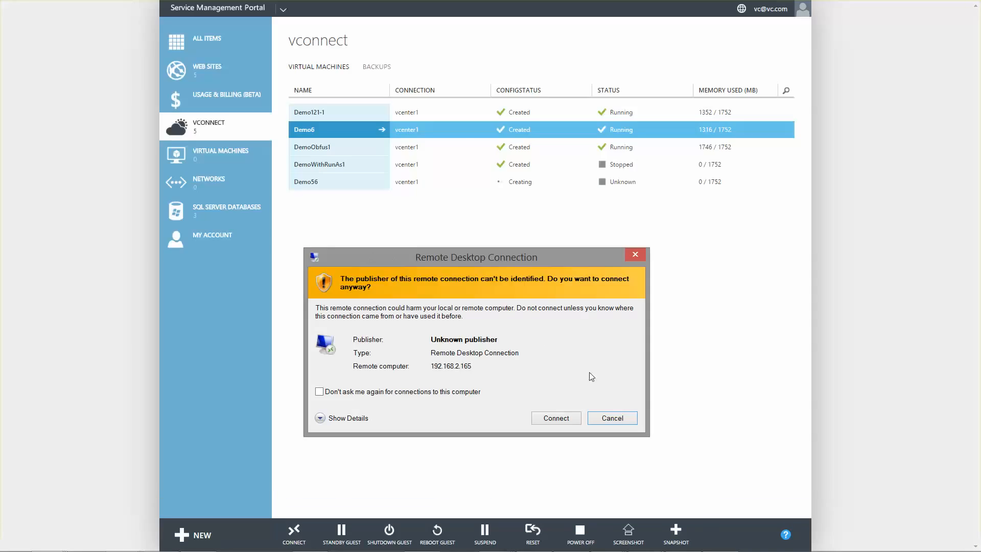
{"action": "left_click", "coordinate": [624, 421]}
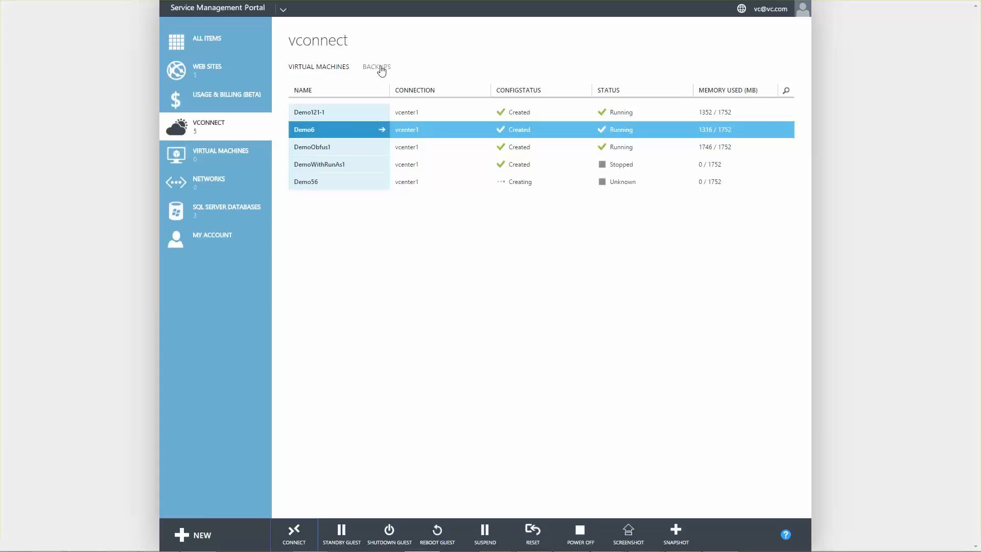
- Review Demo6's dashboard and its snapshots, including the actions offered for snapshot s1
{"action": "left_click", "coordinate": [344, 134]}
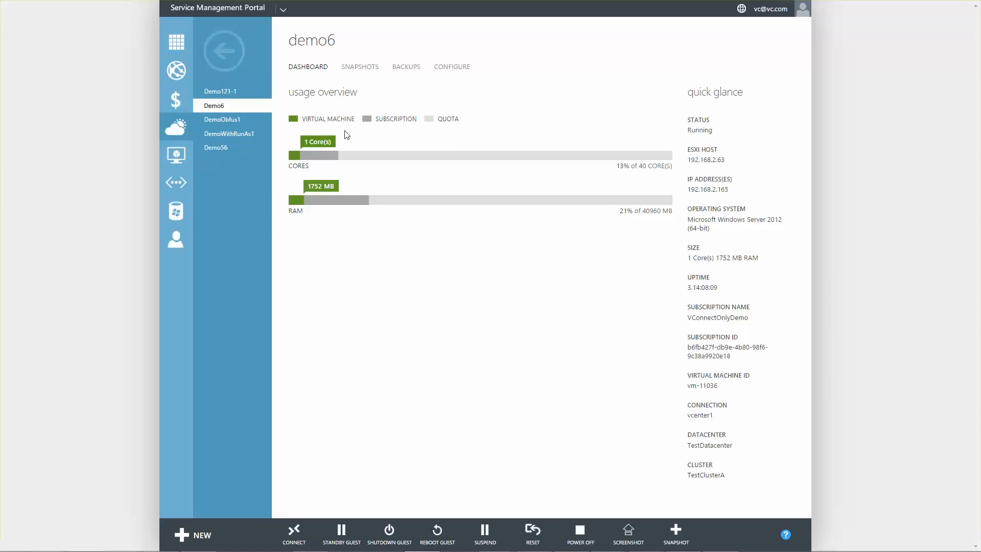
{"action": "left_click", "coordinate": [367, 70]}
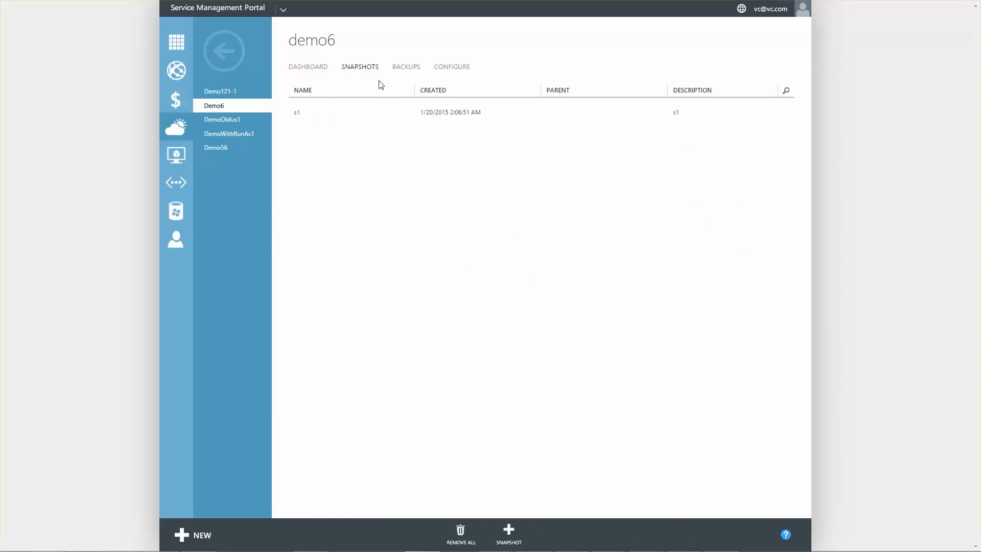
{"action": "left_click", "coordinate": [383, 108]}
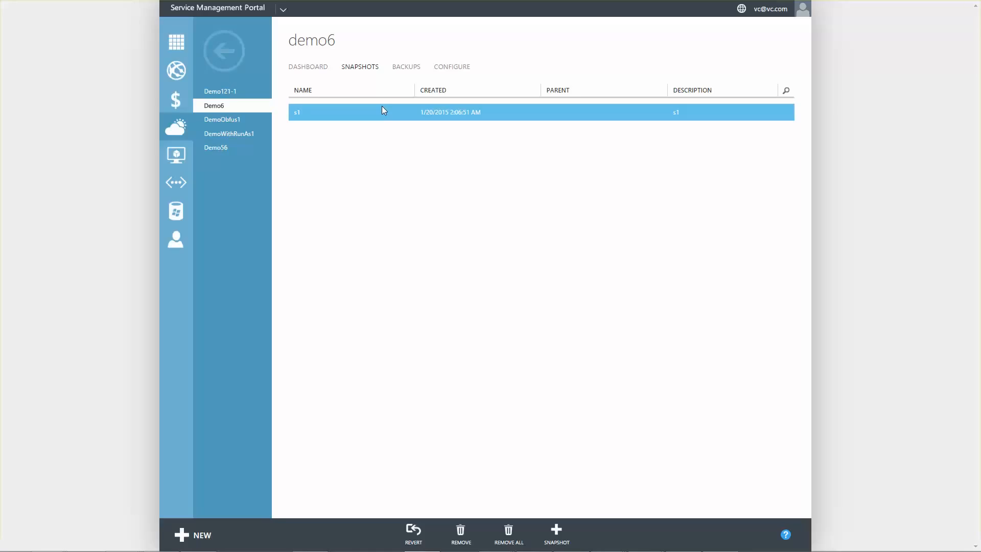
- Create a daily 00:00 AM backup schedule DemoBackupForMe for Demo6 with 1 retention point and an immediate backup
{"action": "left_click", "coordinate": [413, 68]}
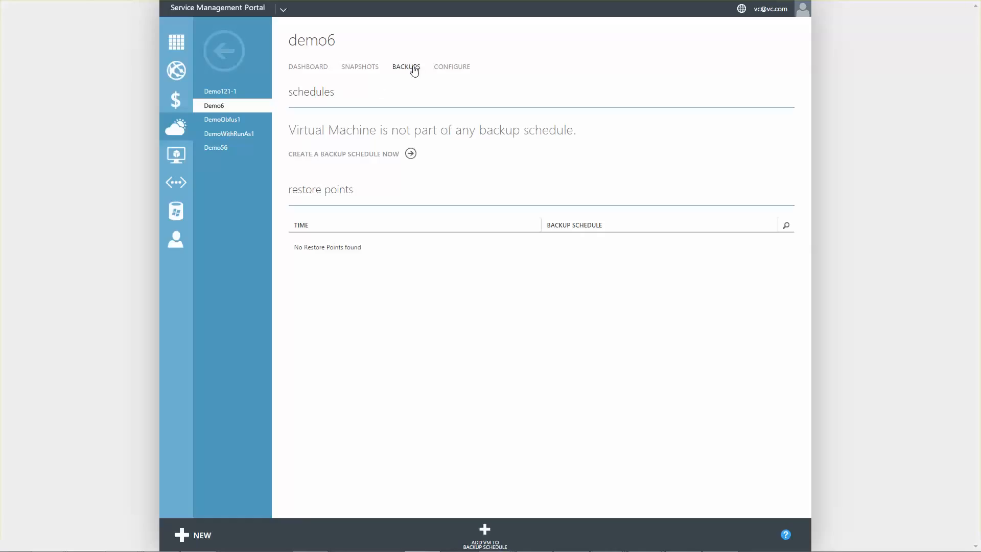
{"action": "left_click", "coordinate": [394, 155]}
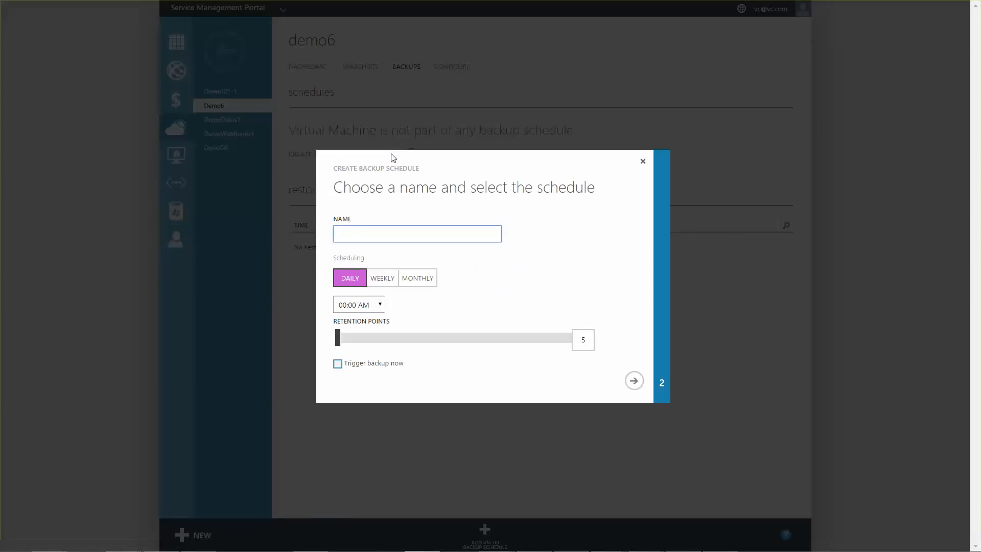
{"action": "type", "text": "DemoBackupForMe"}
{"action": "left_click", "coordinate": [584, 340]}
{"action": "type", "text": "1"}
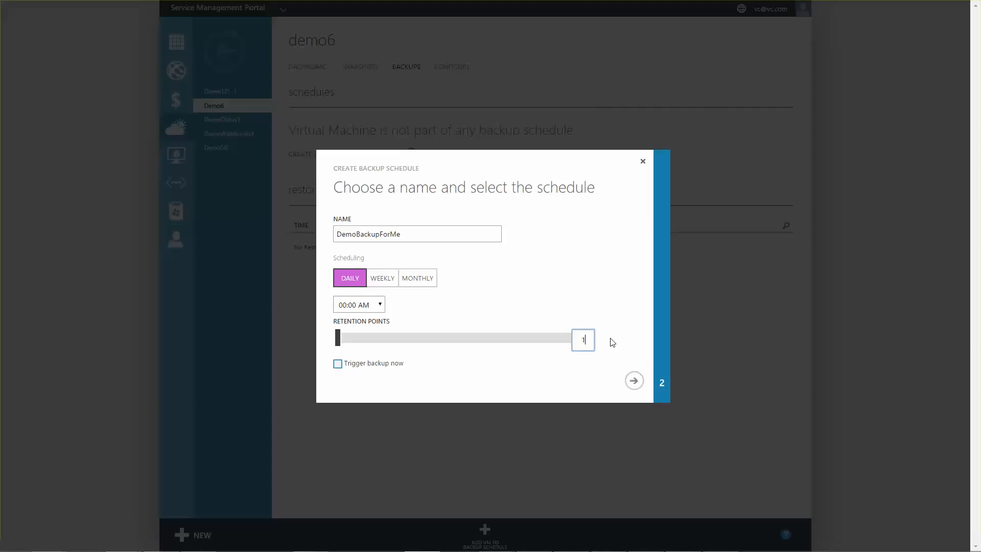
{"action": "left_click", "coordinate": [338, 365]}
{"action": "left_click", "coordinate": [633, 380]}
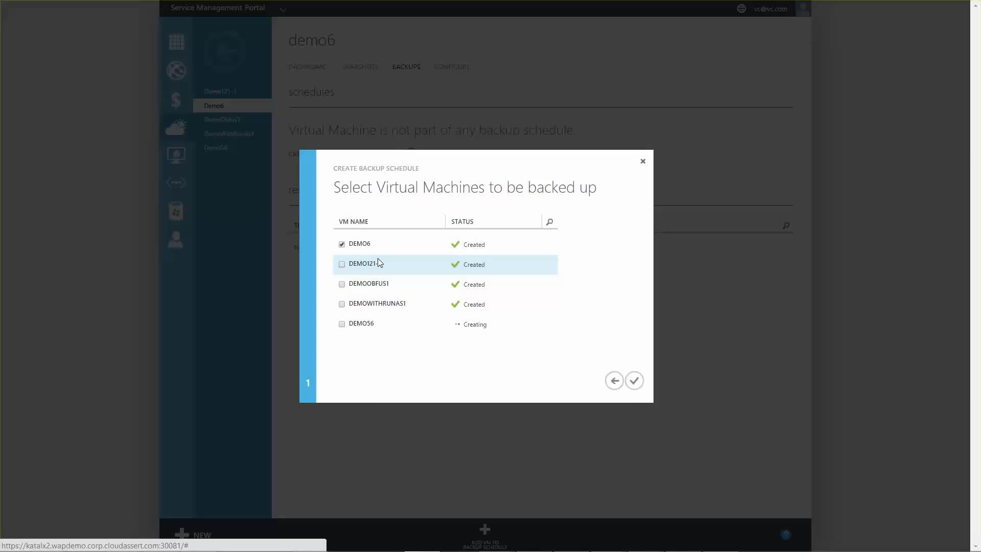
{"action": "left_click", "coordinate": [634, 380]}
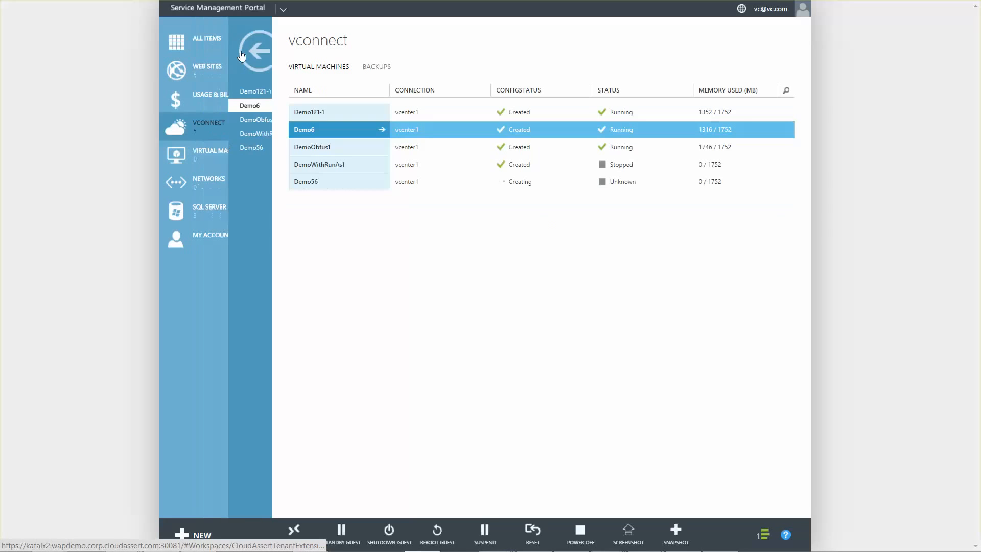
- Review the VConnect backup schedules and the actions available for the Demo1 schedule
{"action": "left_click", "coordinate": [370, 73]}
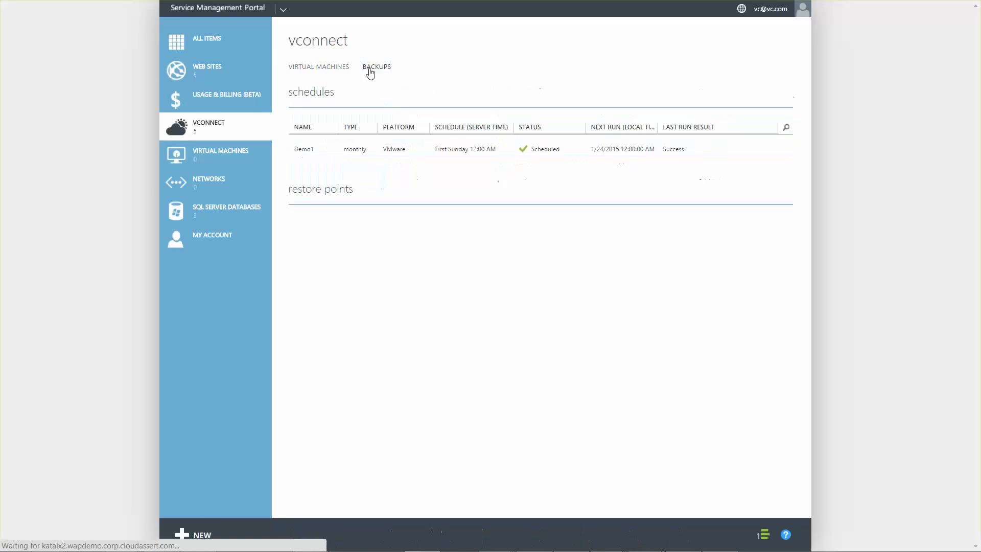
{"action": "left_click", "coordinate": [599, 148]}
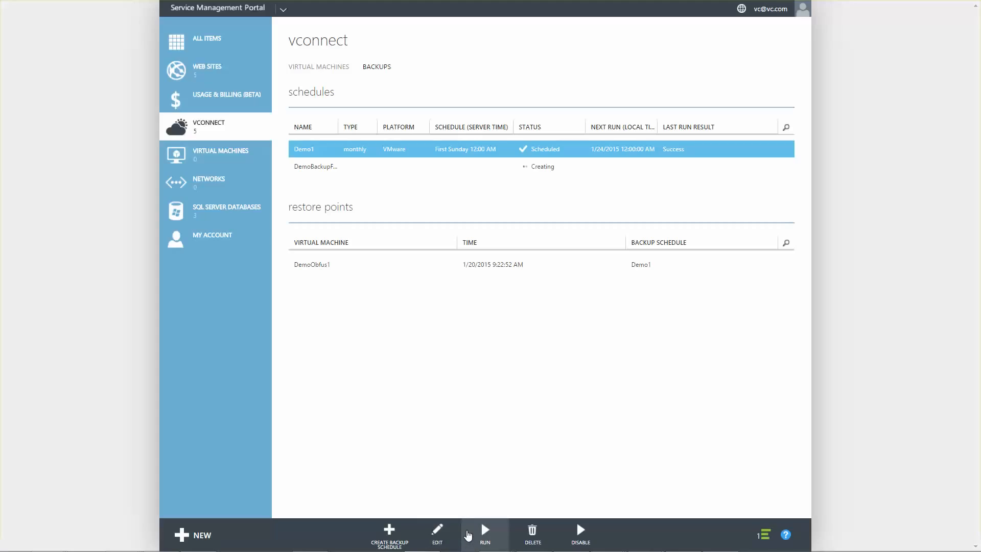
- Try restoring DemoObfus1's restore point to a new location as NewRestoredVM, then close the restore dialog
{"action": "left_click", "coordinate": [529, 264]}
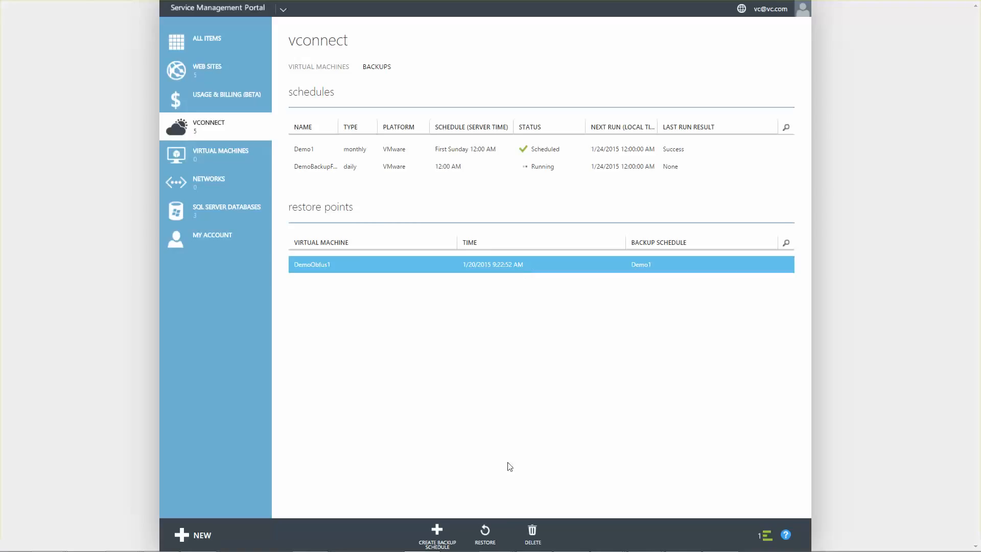
{"action": "left_click", "coordinate": [478, 546]}
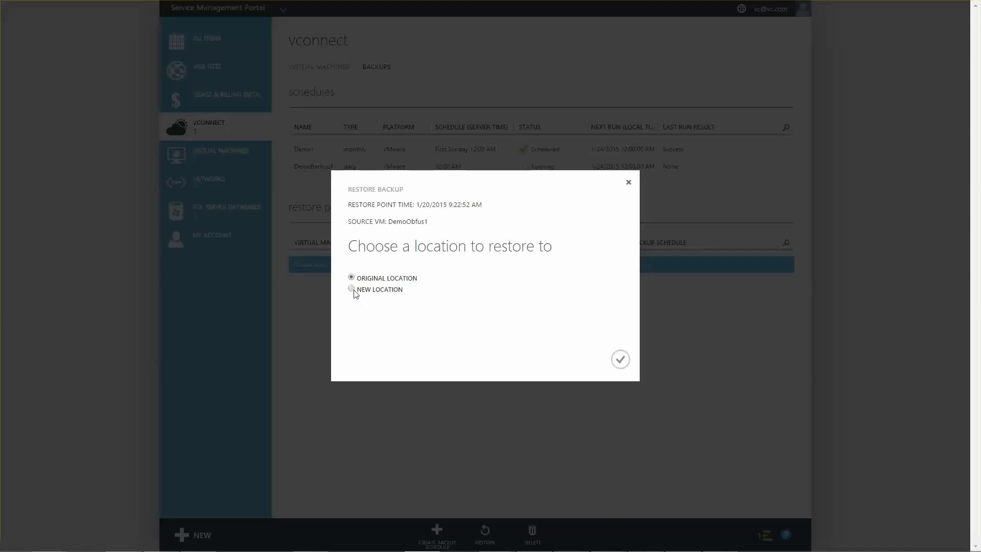
{"action": "left_click", "coordinate": [352, 290]}
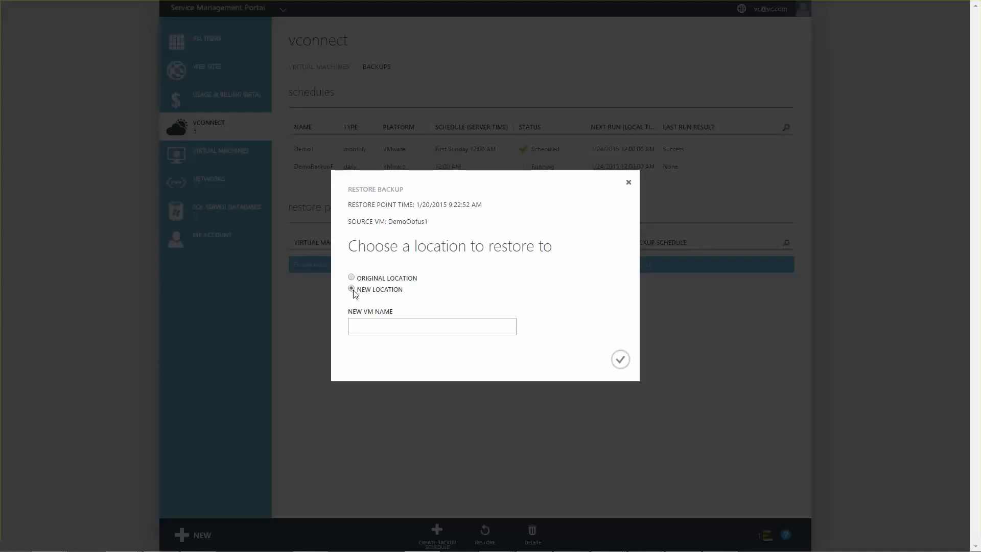
{"action": "left_click", "coordinate": [419, 324]}
{"action": "type", "text": "New"}
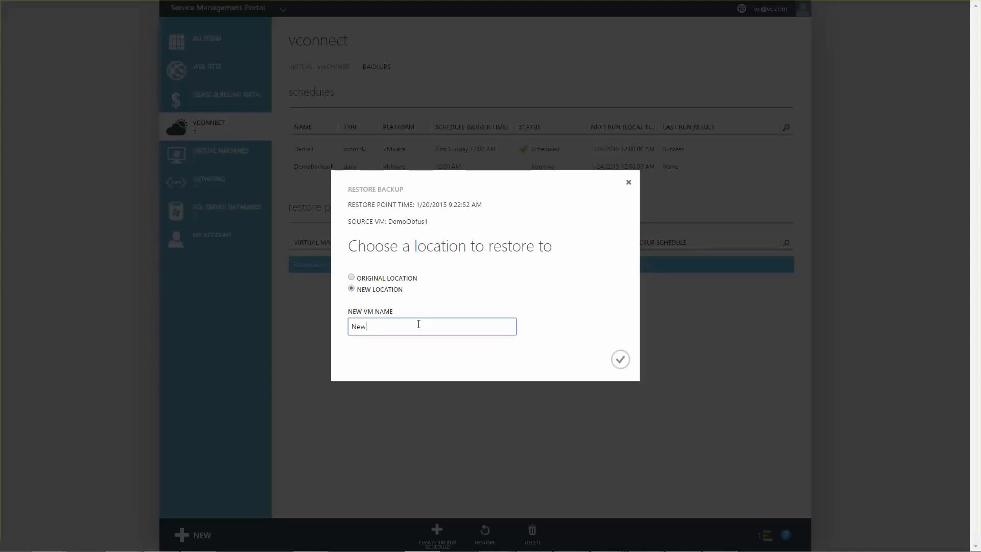
{"action": "type", "text": "REstoredVM"}
{"action": "key", "text": "Delete"}
{"action": "type", "text": "e"}
{"action": "left_click", "coordinate": [629, 183]}
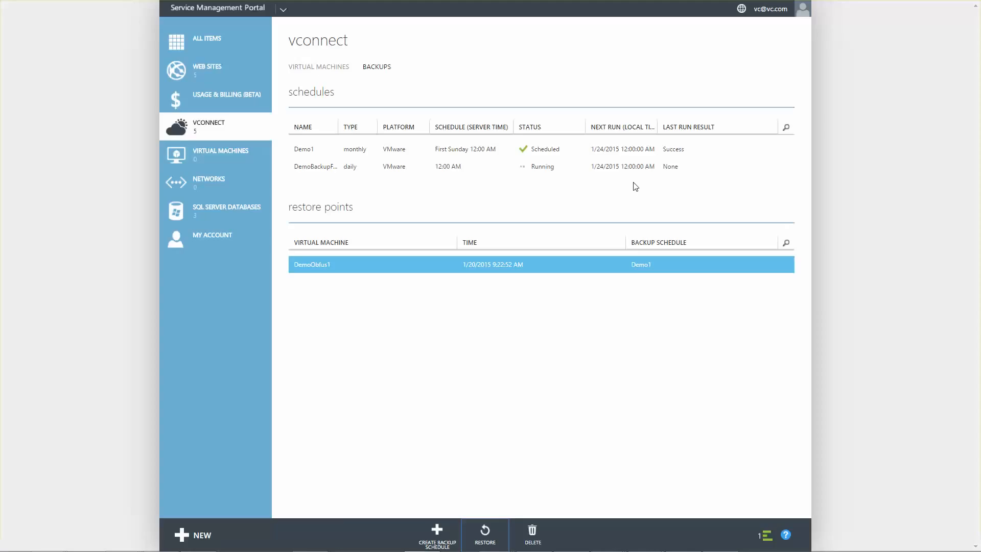
- Return to the tenant's virtual machine list, then examine the DeployVM-Demo56-17 operations in the admin portal's VConnect deployments and go back
{"action": "left_click", "coordinate": [307, 69]}
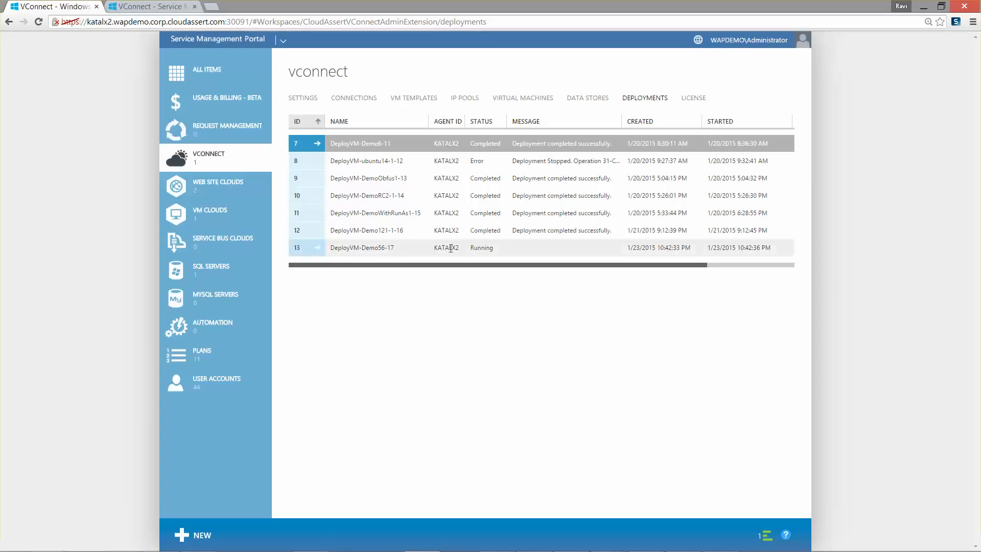
{"action": "left_click", "coordinate": [314, 250]}
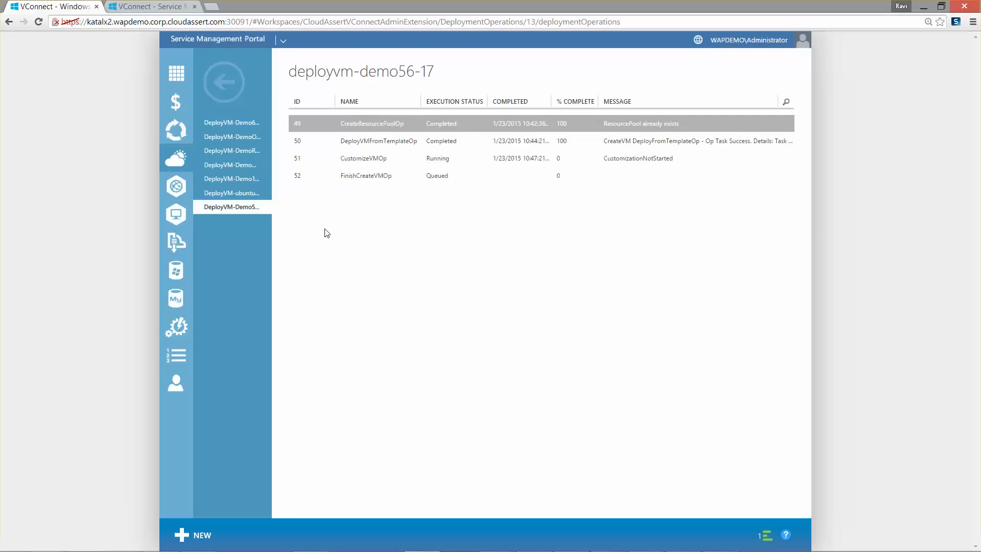
{"action": "left_click", "coordinate": [224, 82]}
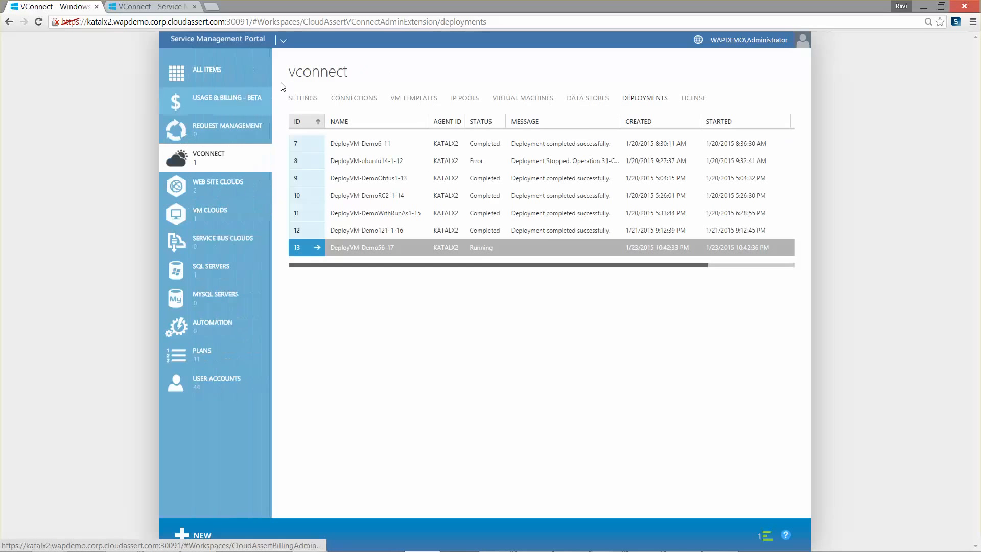
- Examine the operations of the DeployVM-ubuntu14-1-12 deployment and return to the deployments list
{"action": "left_click", "coordinate": [478, 161]}
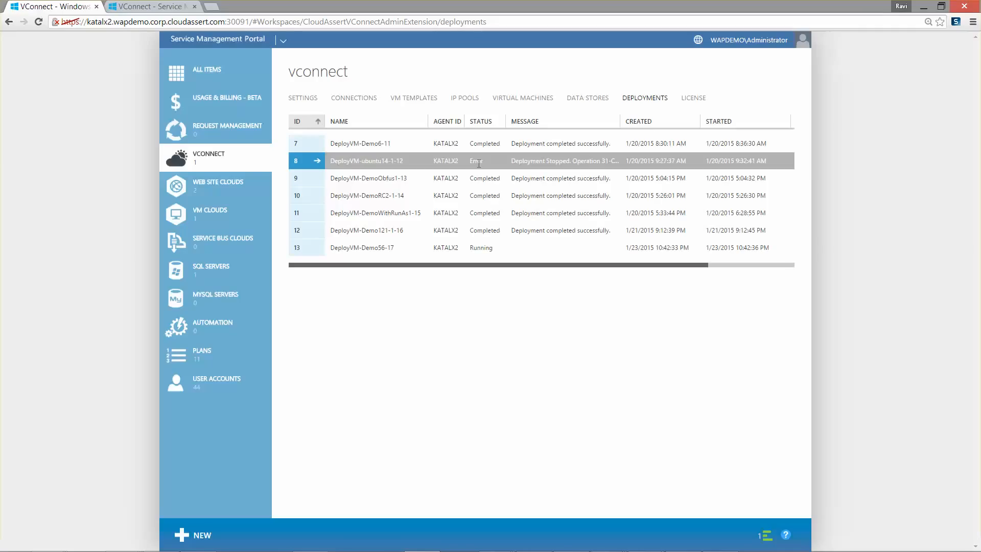
{"action": "left_click", "coordinate": [317, 160]}
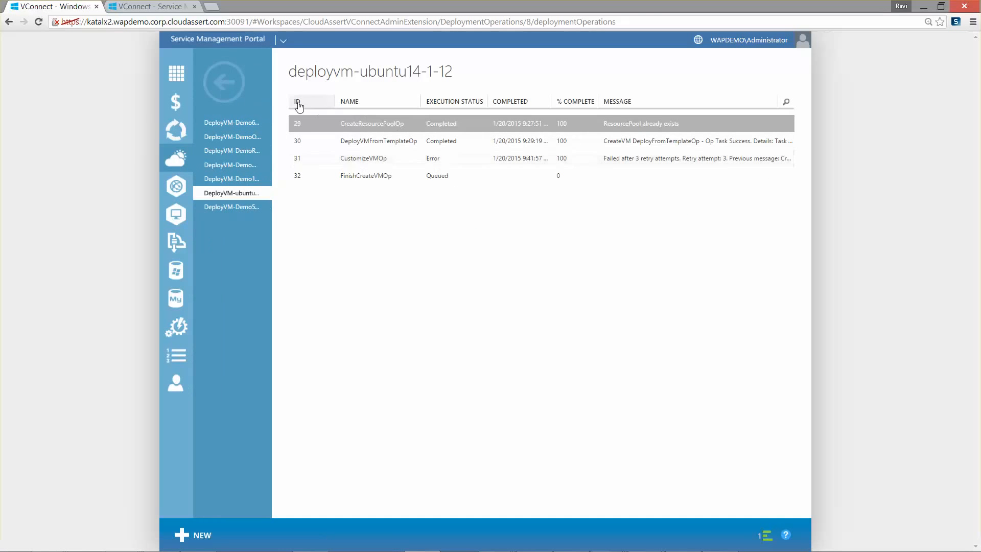
{"action": "left_click", "coordinate": [224, 82]}
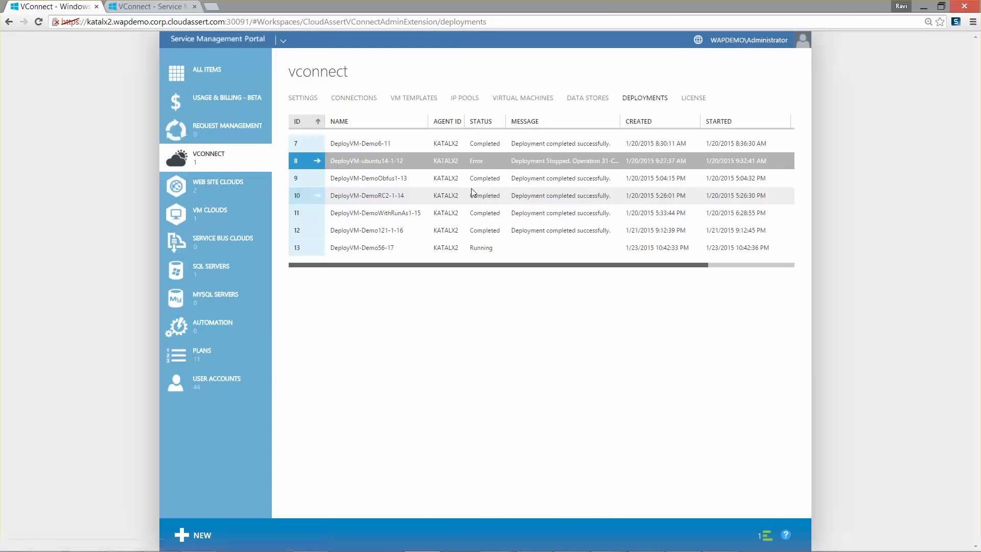